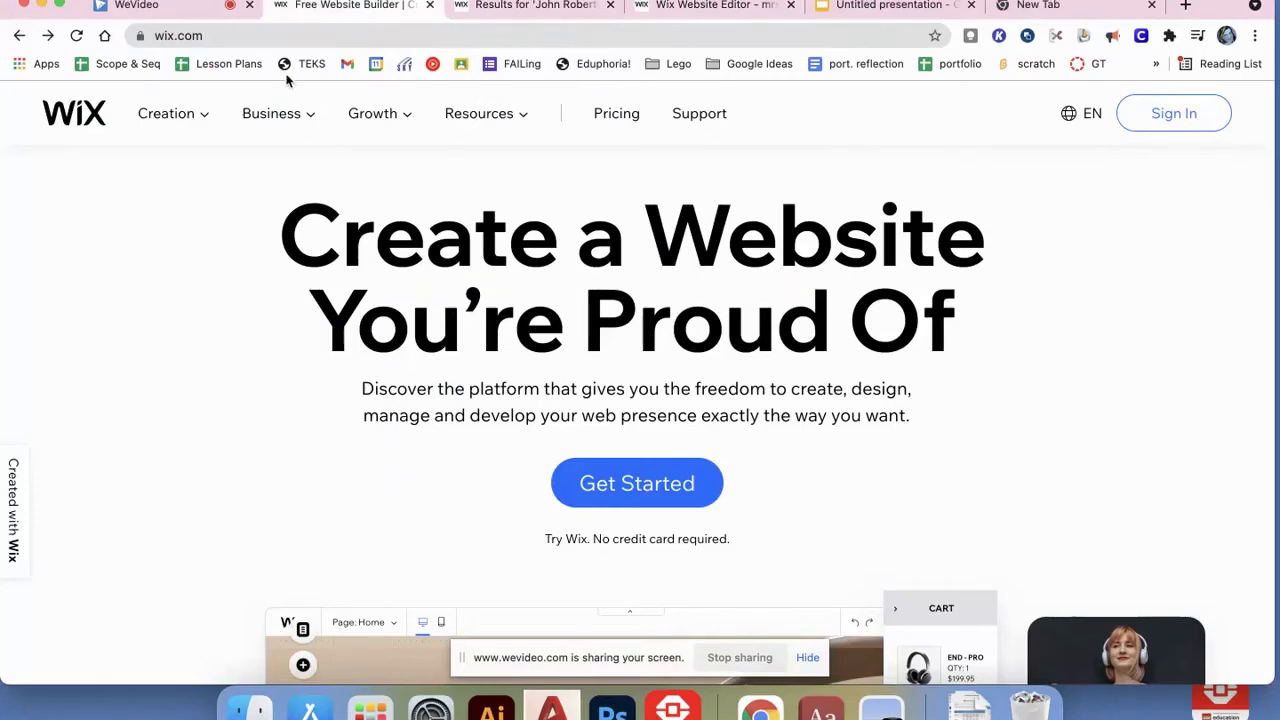
Start a new Wix site by signing in with the first listed Google account.
{"action": "left_click", "coordinate": [643, 484]}
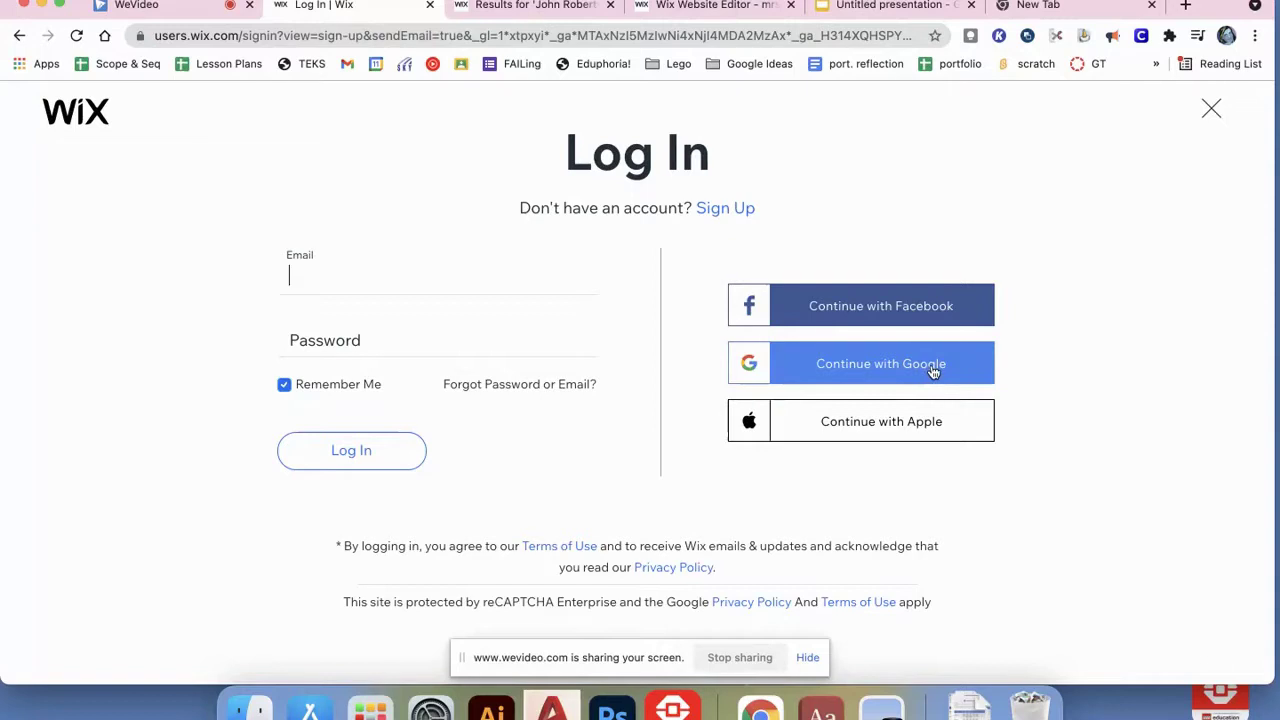
{"action": "left_click", "coordinate": [931, 368]}
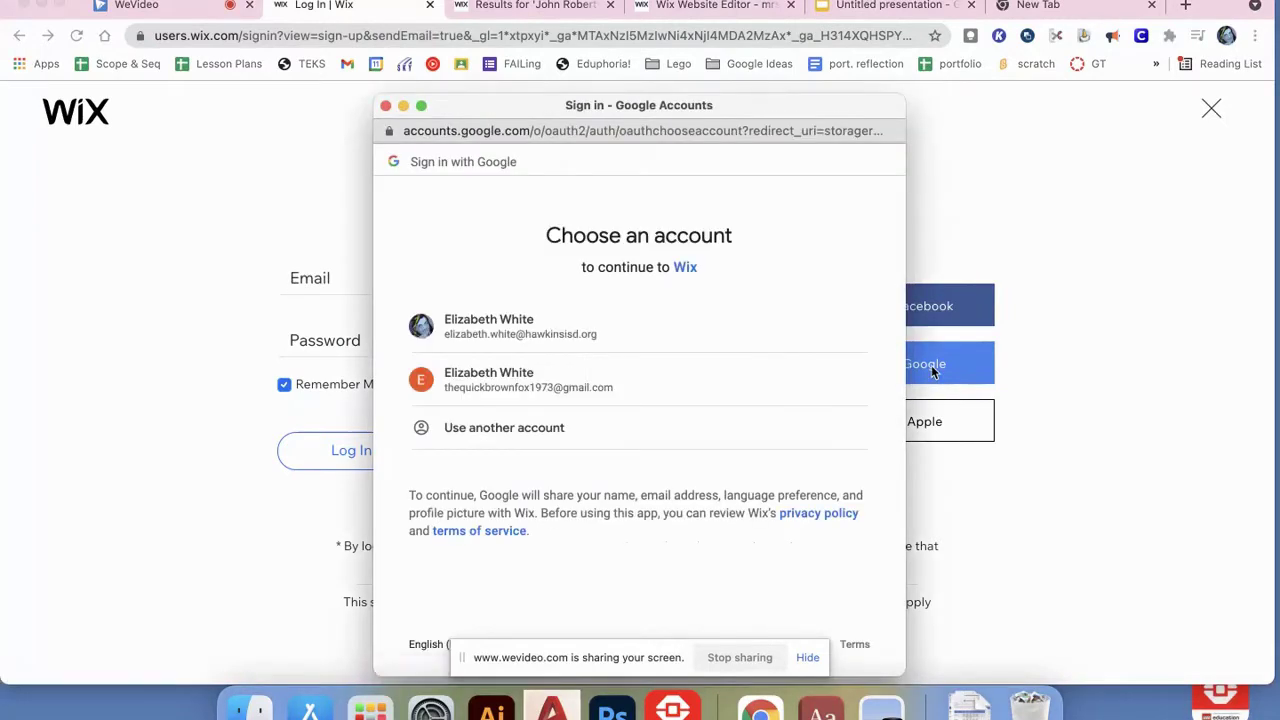
{"action": "left_click", "coordinate": [491, 335]}
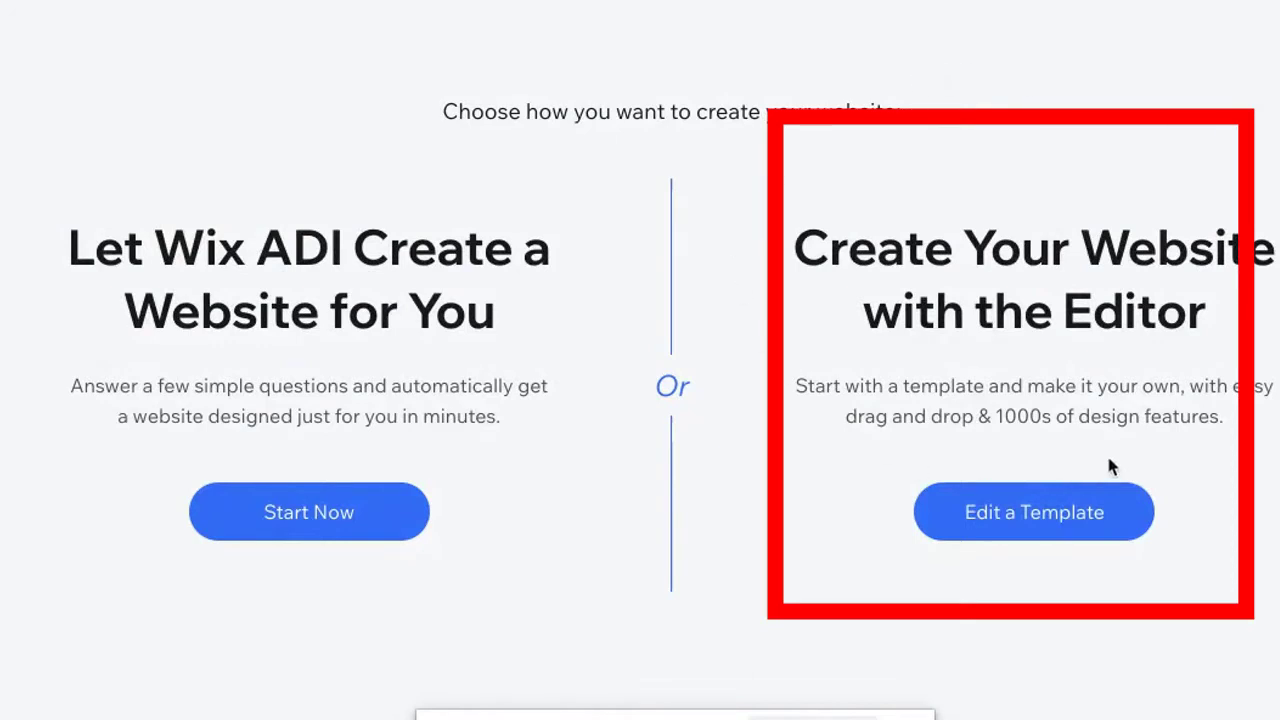
Search the website templates for 'John Roberts' and open that template in the Editor.
{"action": "left_click", "coordinate": [1022, 524]}
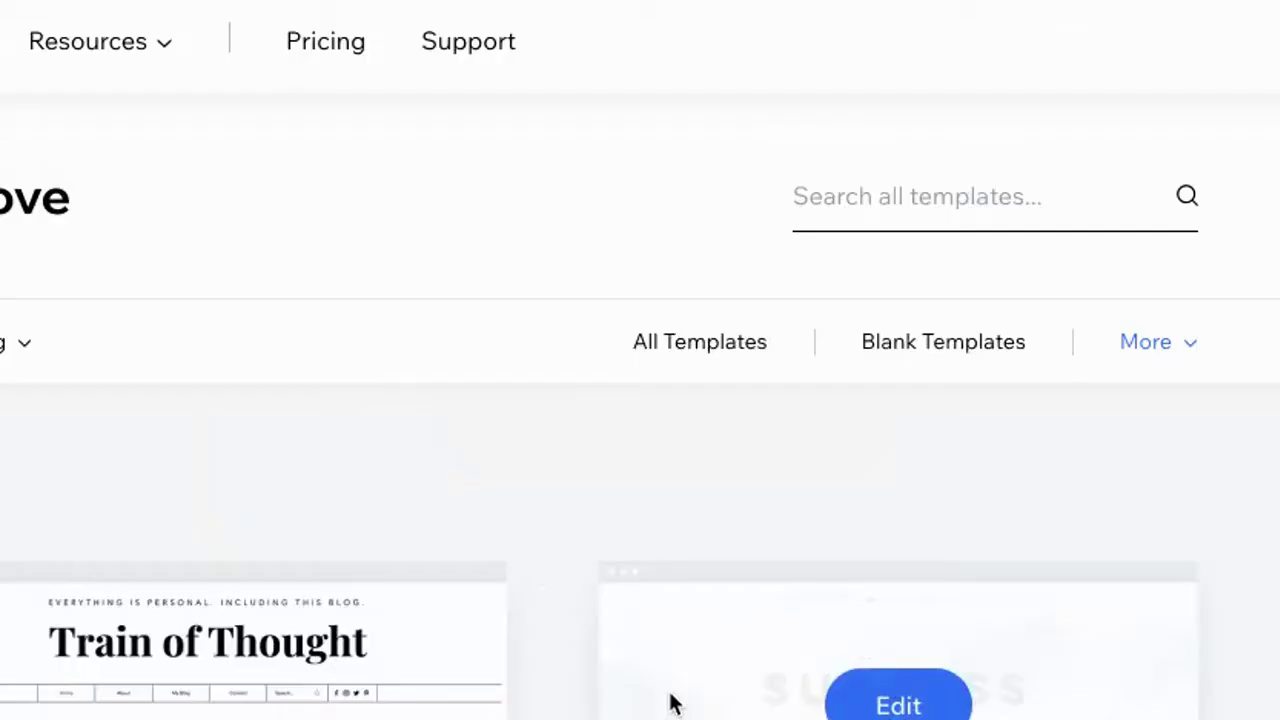
{"action": "left_click", "coordinate": [846, 204]}
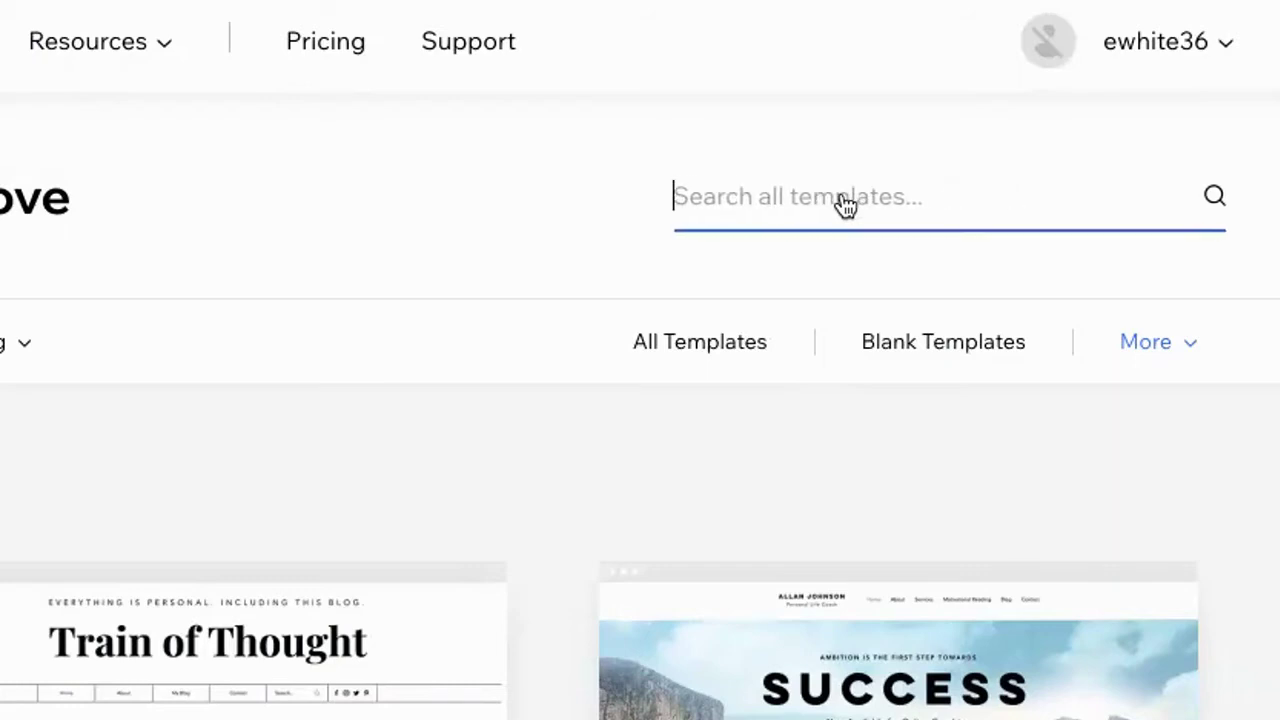
{"action": "type", "text": "J"}
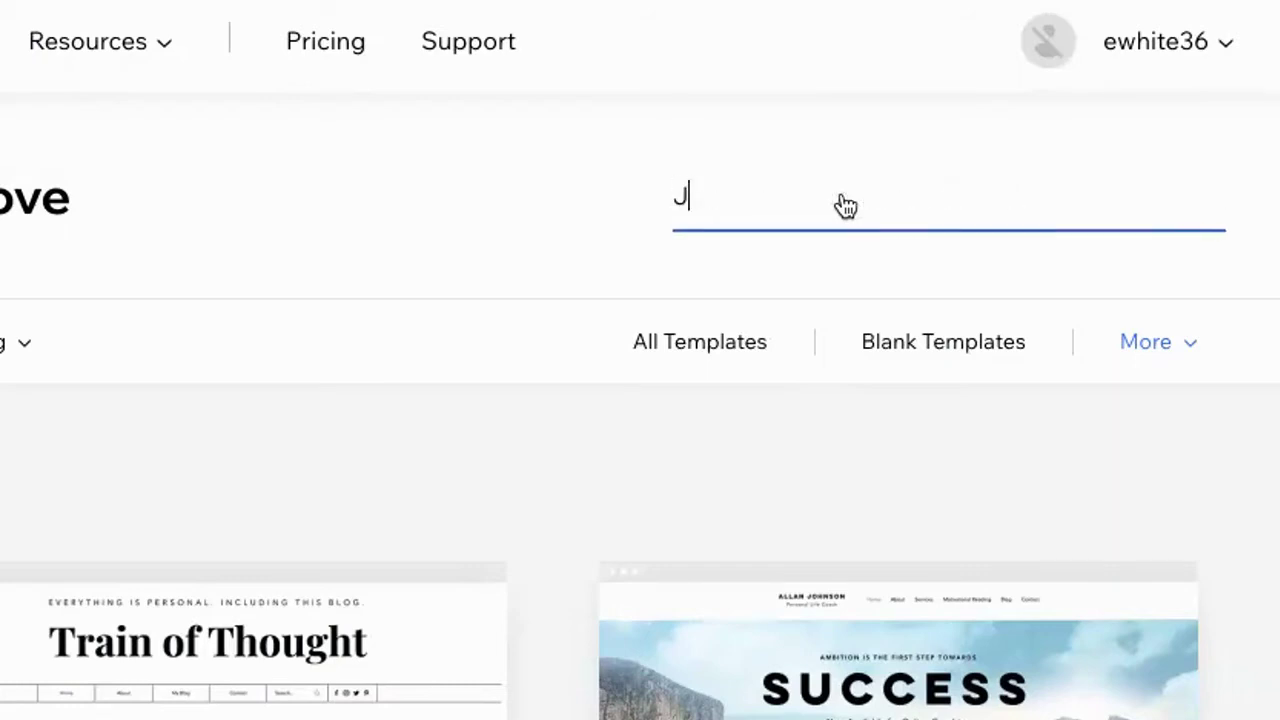
{"action": "type", "text": "ohn Ro"}
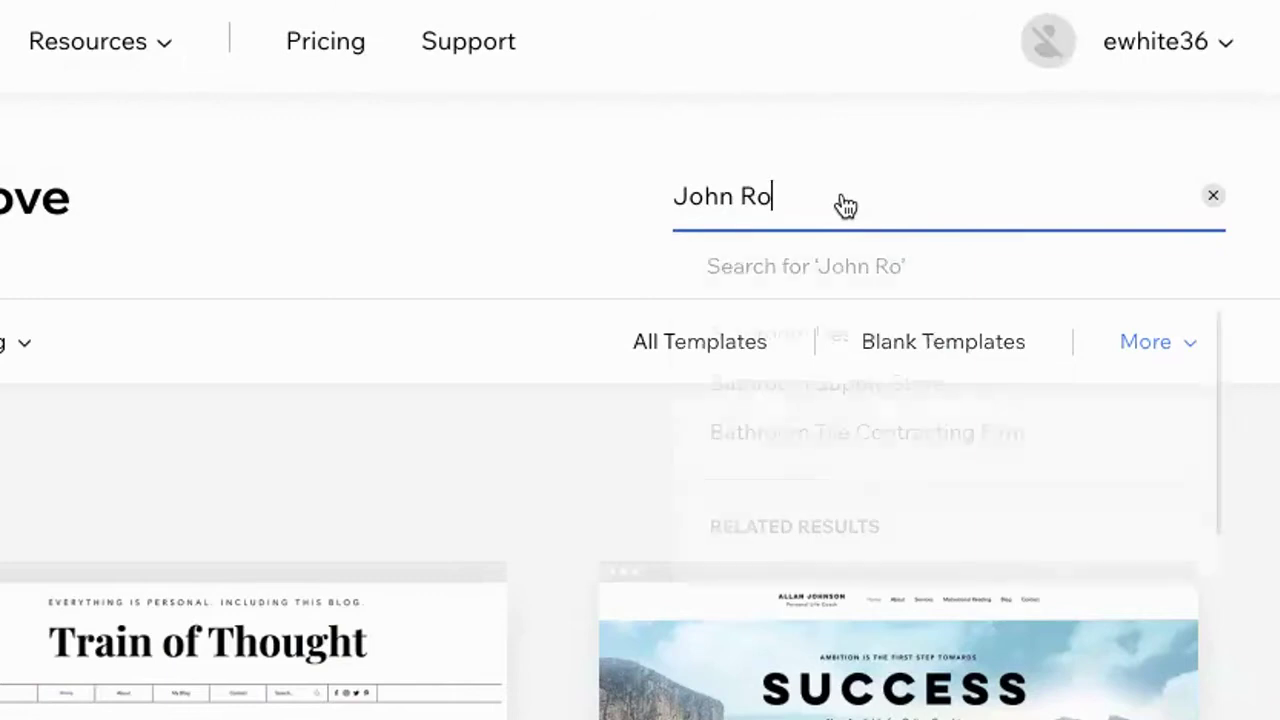
{"action": "type", "text": "berts"}
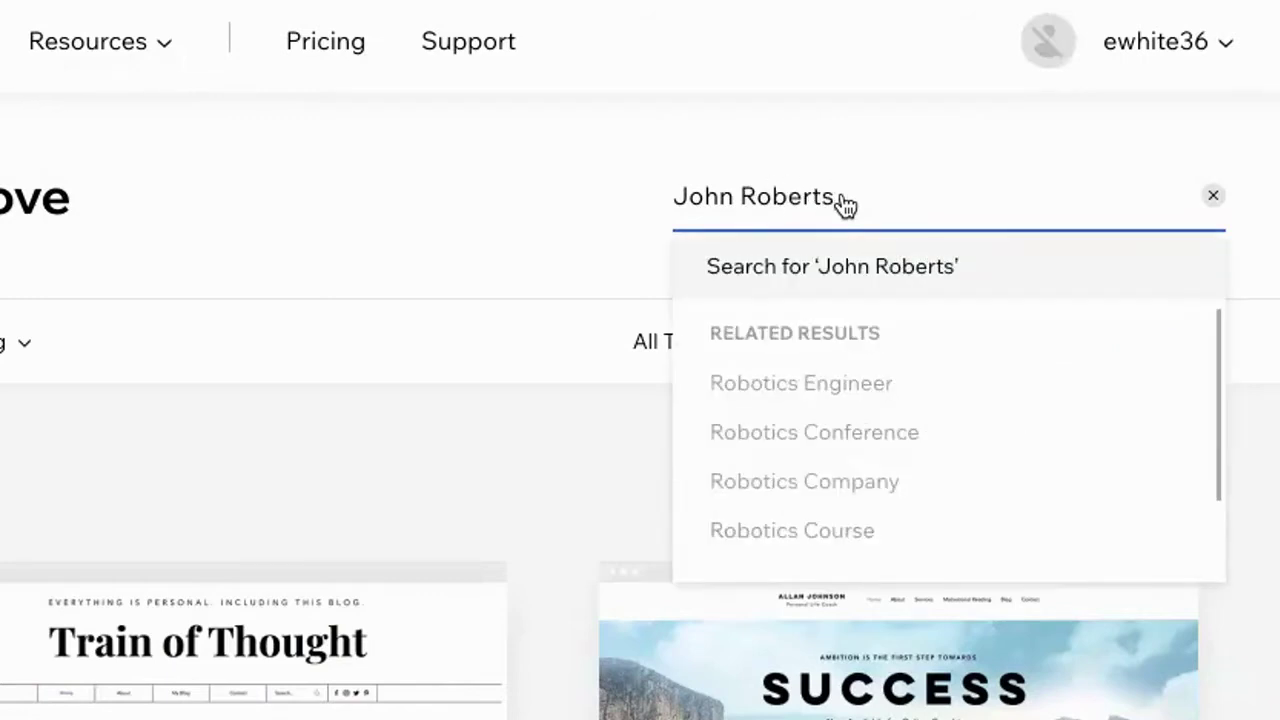
{"action": "key", "text": "Return"}
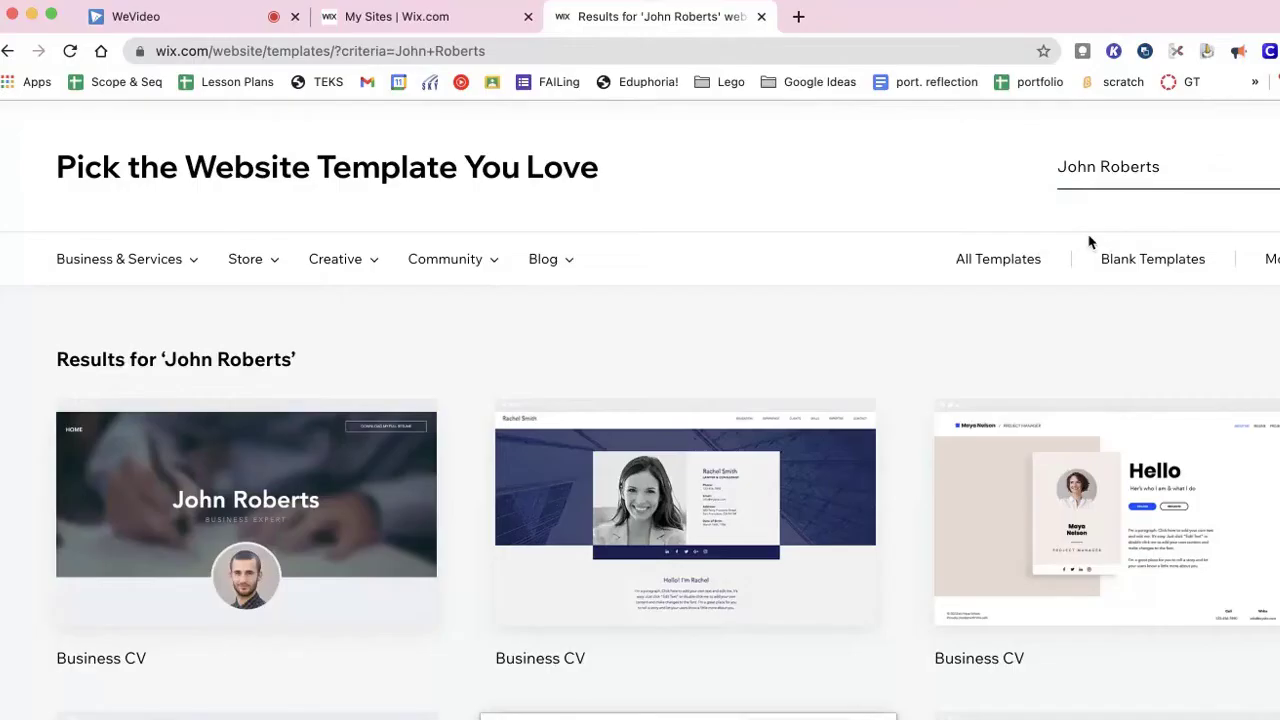
{"action": "mouse_move", "coordinate": [390, 497]}
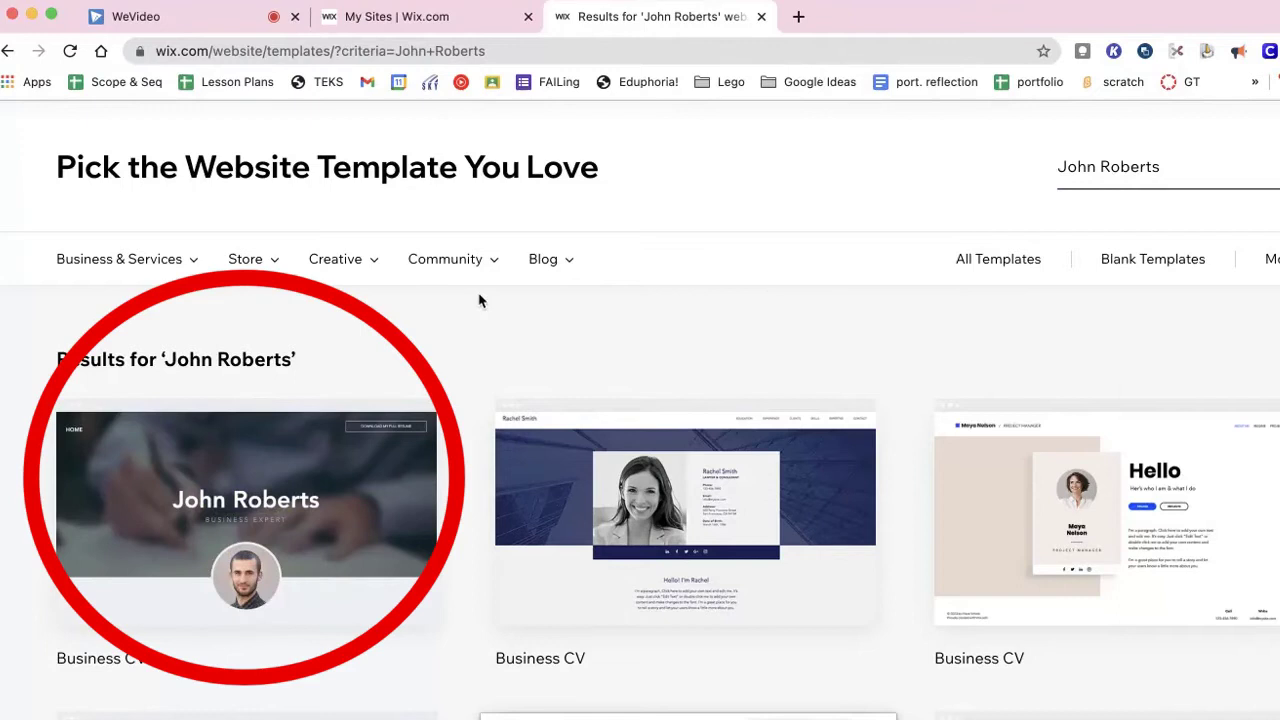
{"action": "mouse_move", "coordinate": [351, 500]}
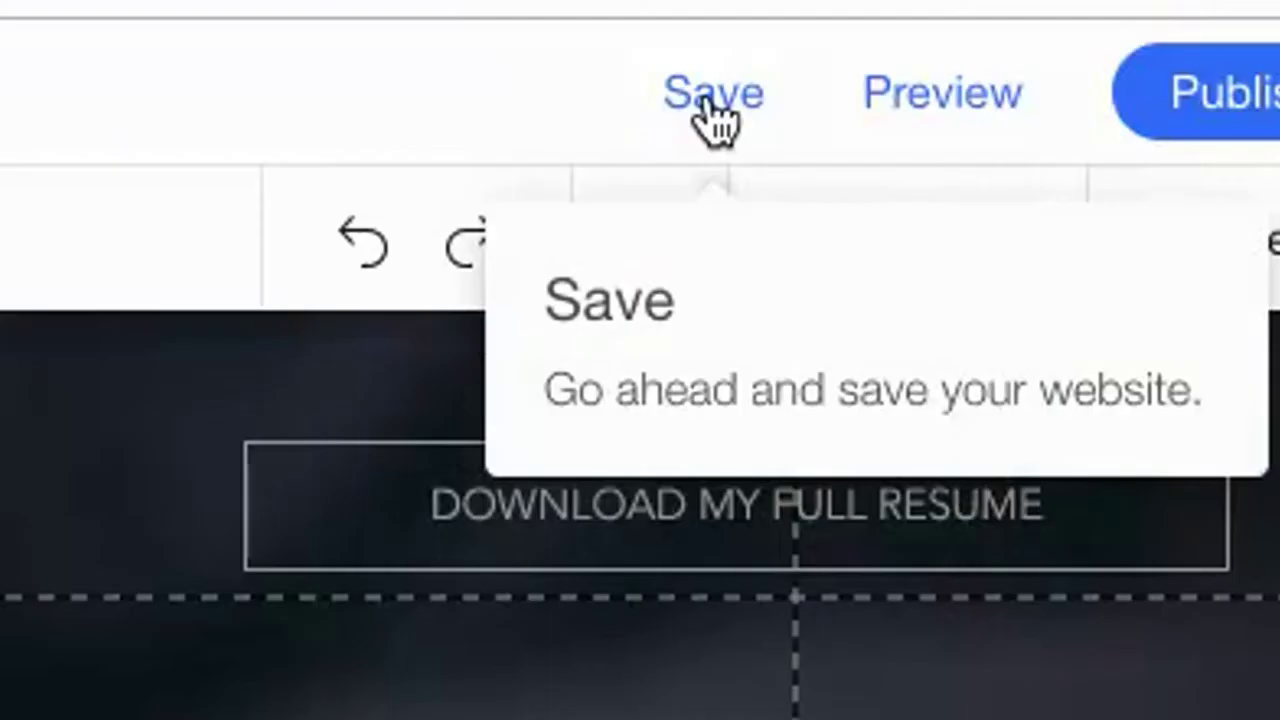
Save the site on the free Wix address ending in 'mrswhite'.
{"action": "left_click", "coordinate": [714, 108]}
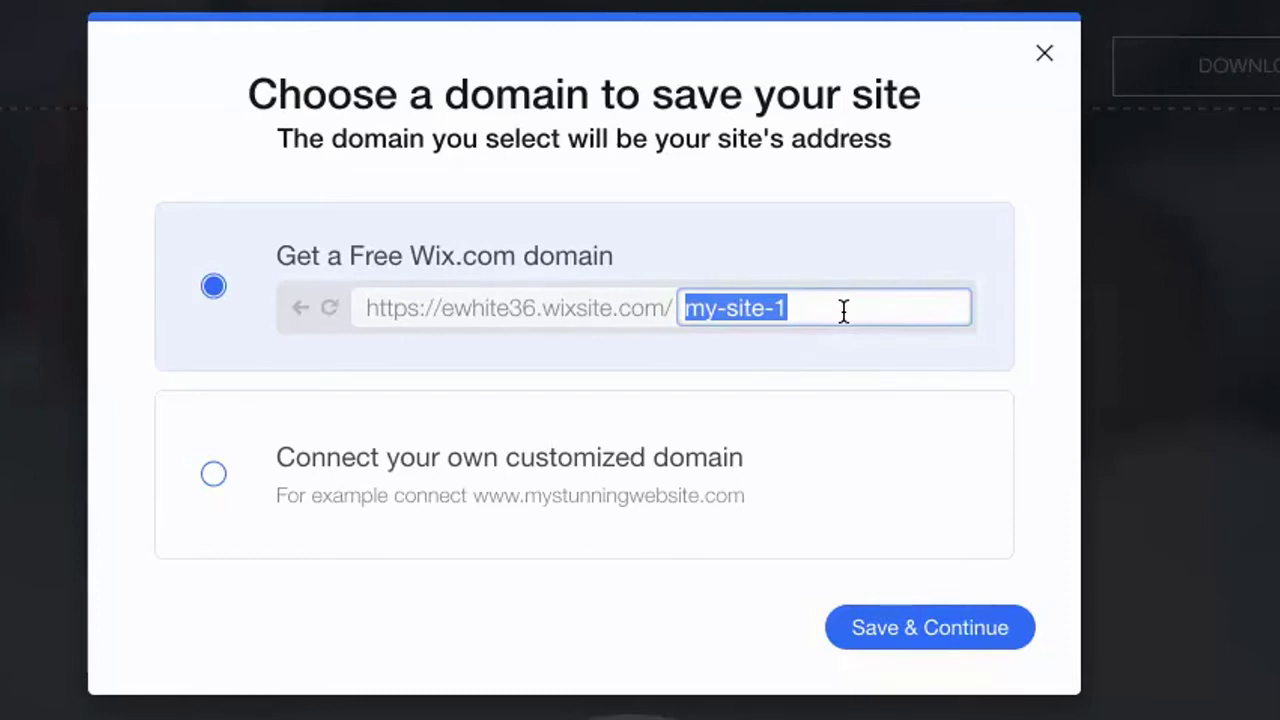
{"action": "type", "text": "liz"}
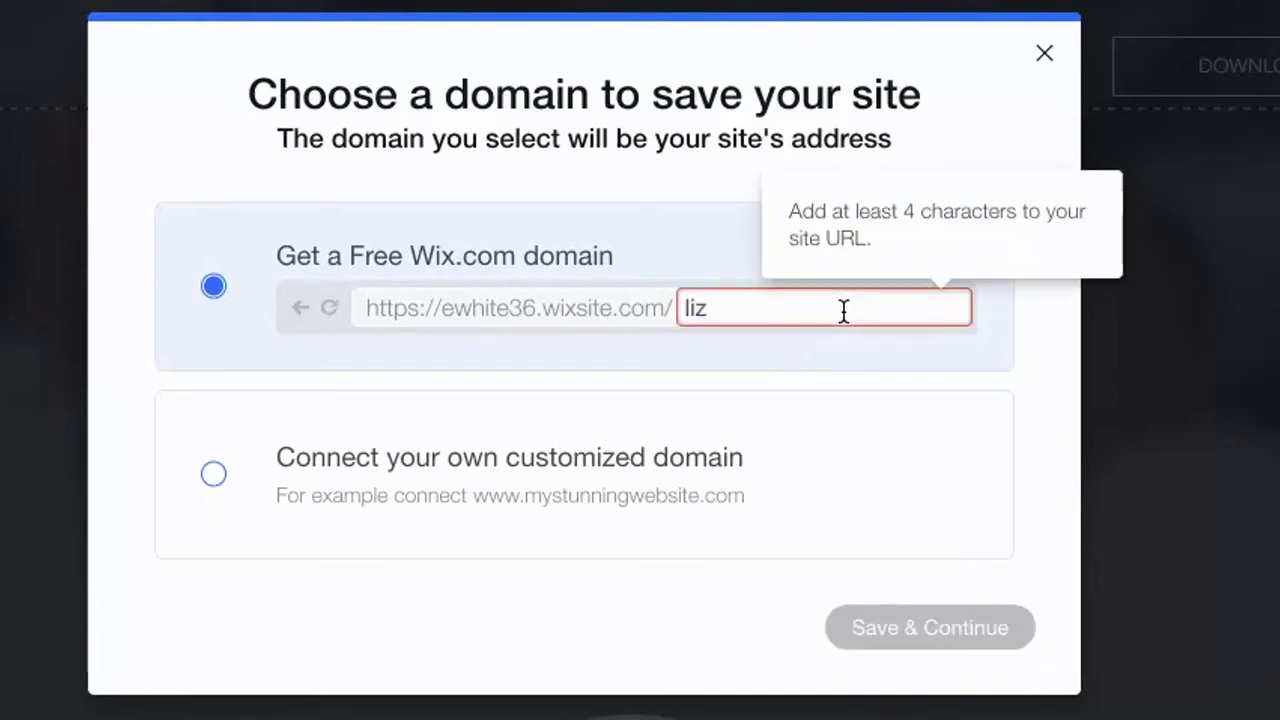
{"action": "key", "text": "BackSpace"}
{"action": "key", "text": "BackSpace"}
{"action": "key", "text": "BackSpace"}
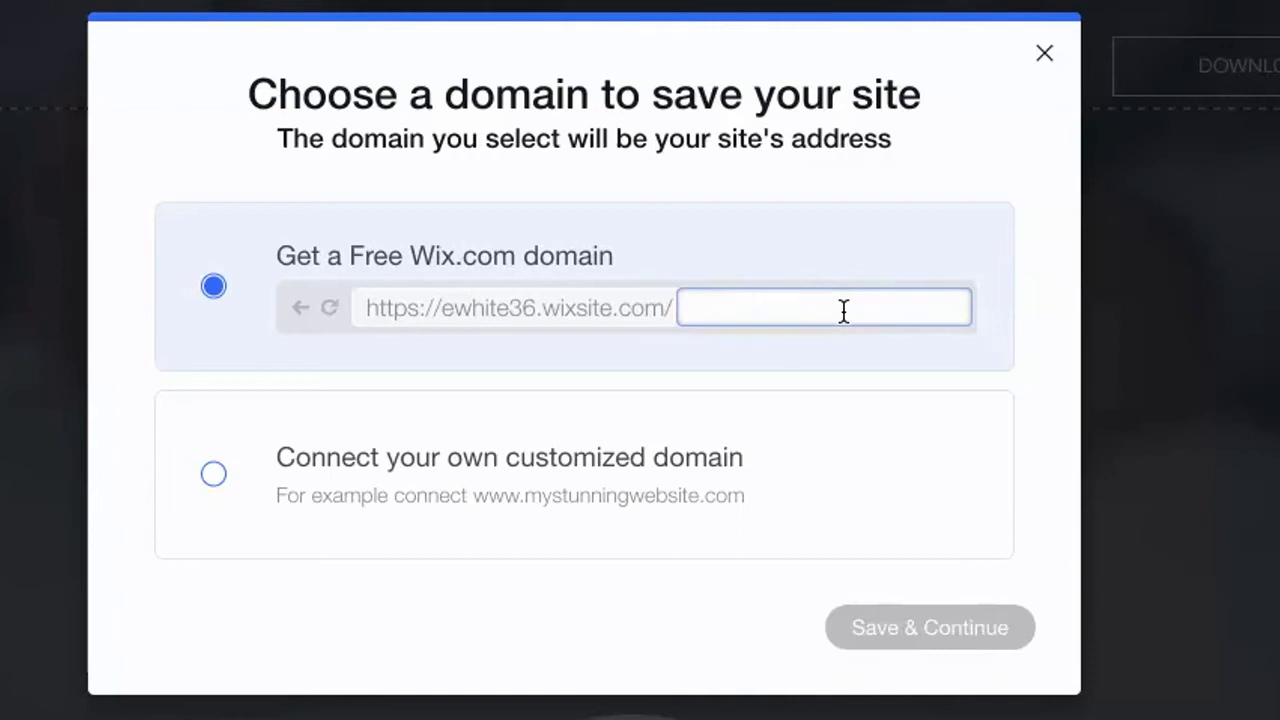
{"action": "type", "text": "mrswhite"}
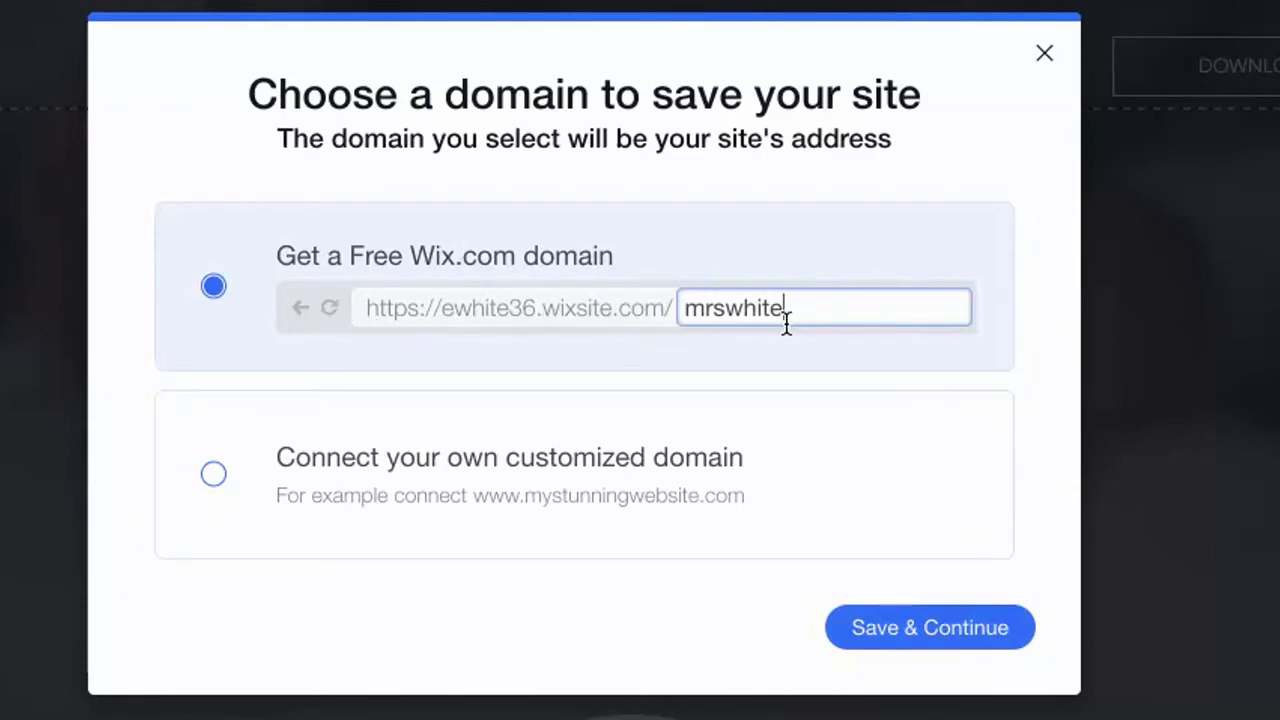
{"action": "left_click", "coordinate": [916, 630]}
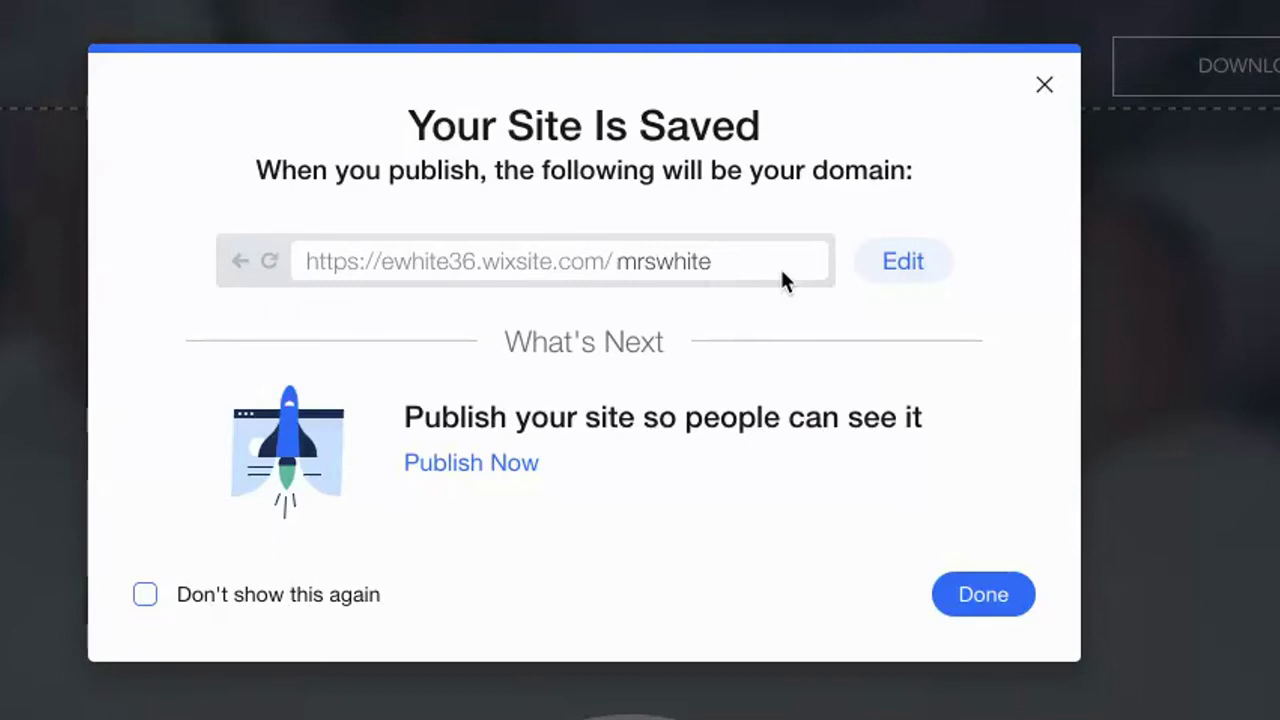
Dismiss the save confirmation and show the Site Pages list, which holds only HOME.
{"action": "left_click", "coordinate": [984, 596]}
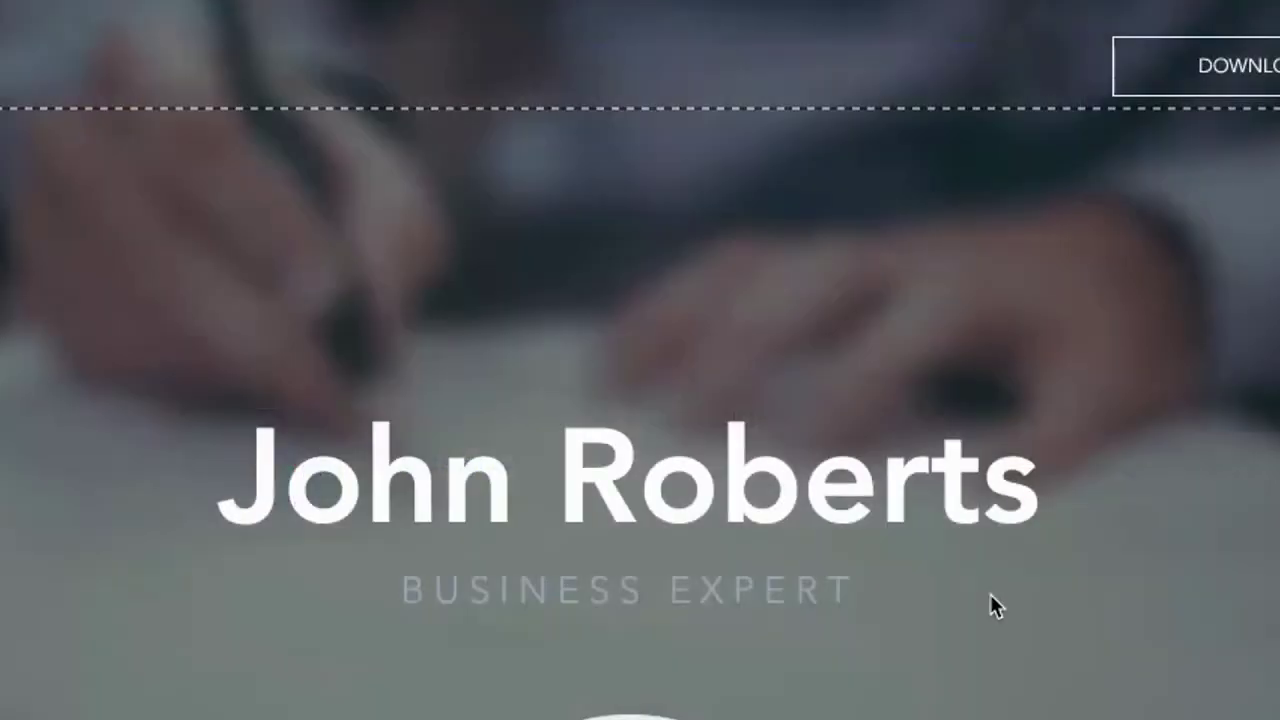
{"action": "mouse_move", "coordinate": [680, 29]}
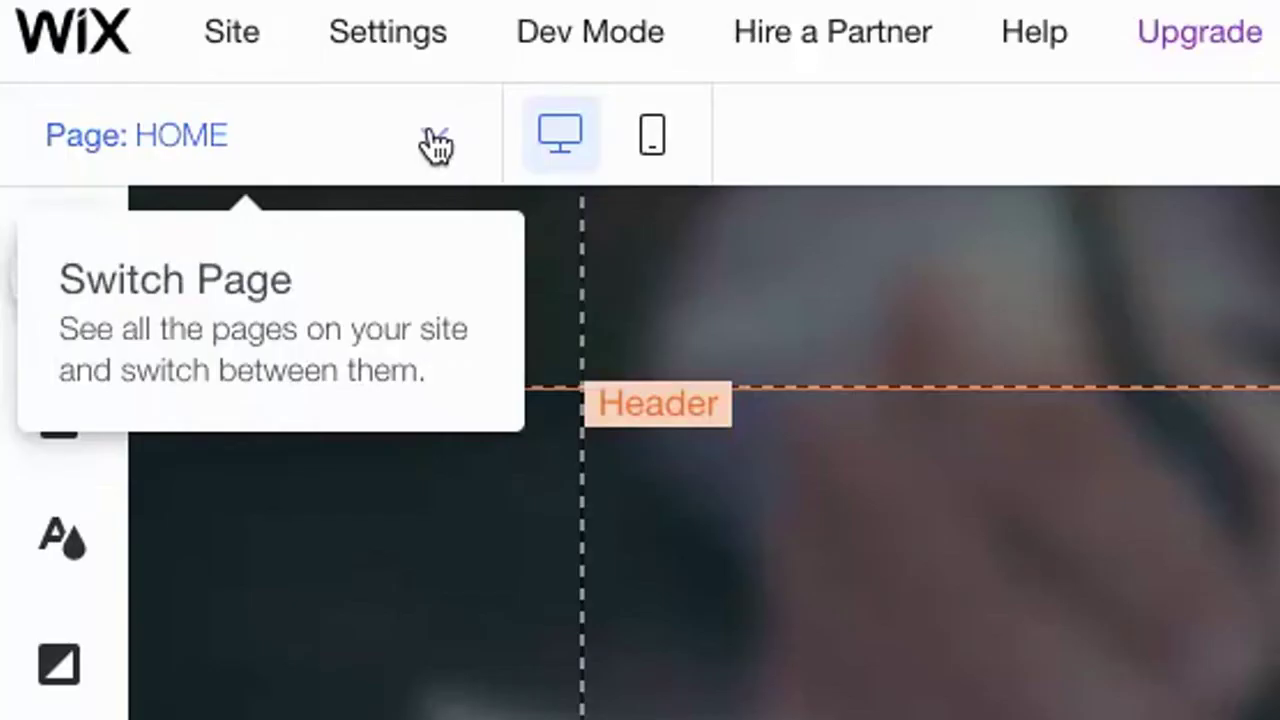
{"action": "left_click", "coordinate": [176, 72]}
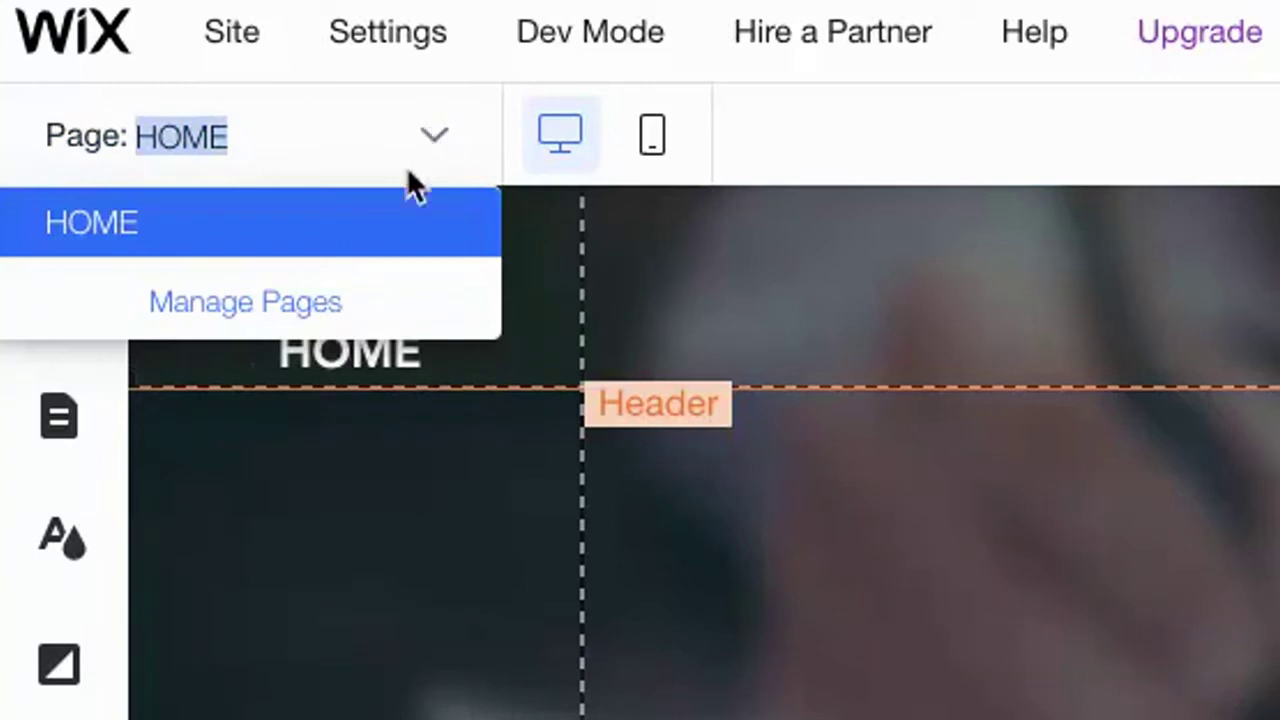
{"action": "left_click", "coordinate": [328, 302]}
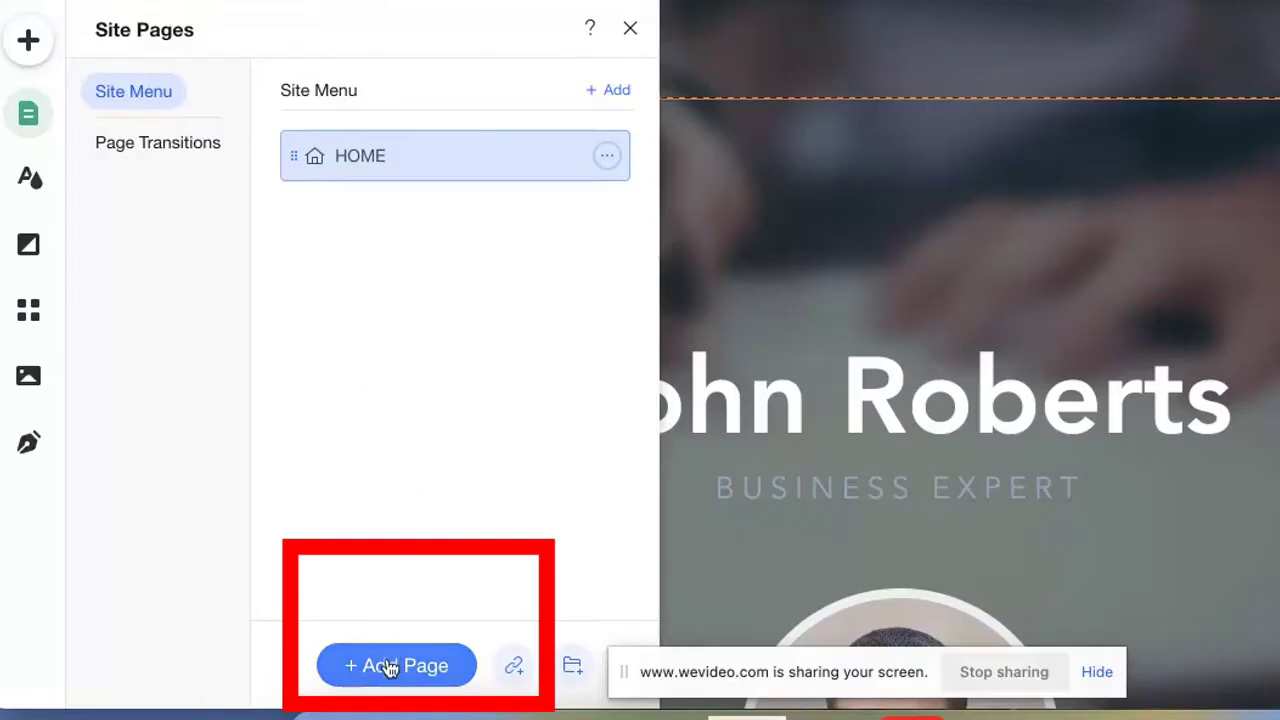
Add a blank page named ABOUT under HOME.
{"action": "left_click", "coordinate": [457, 668]}
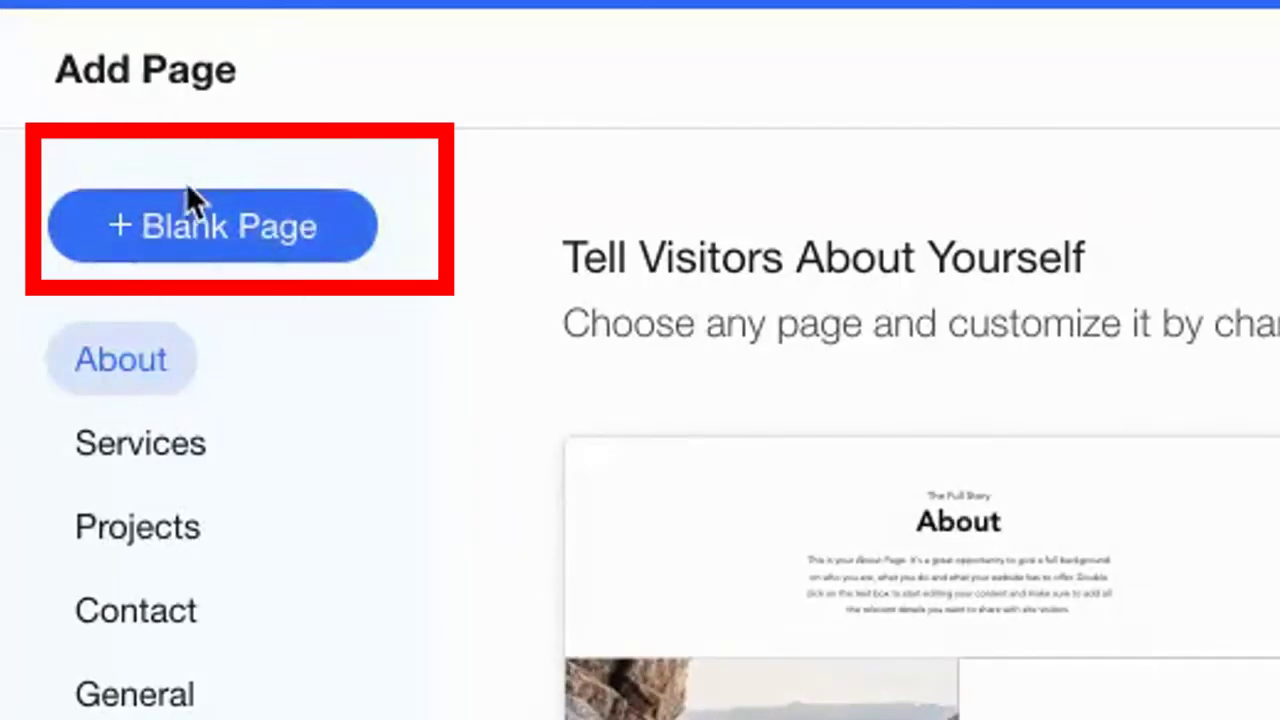
{"action": "left_click", "coordinate": [251, 255]}
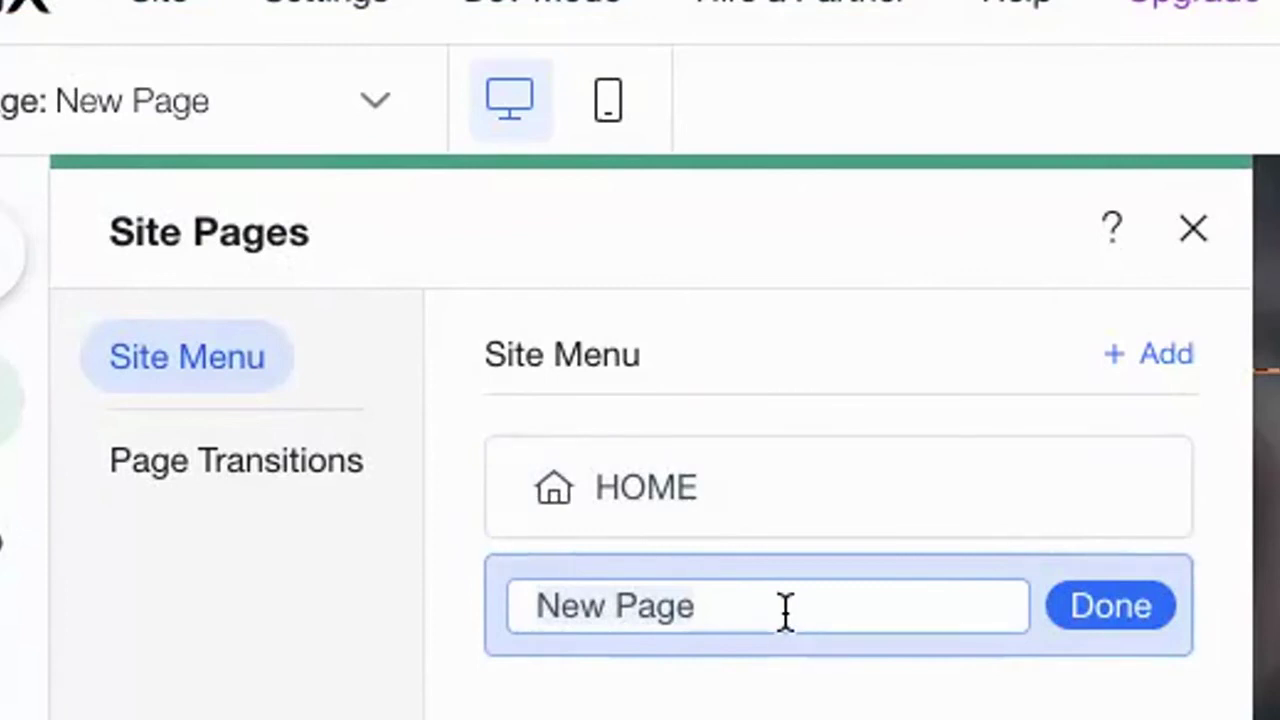
{"action": "type", "text": "ABOUT"}
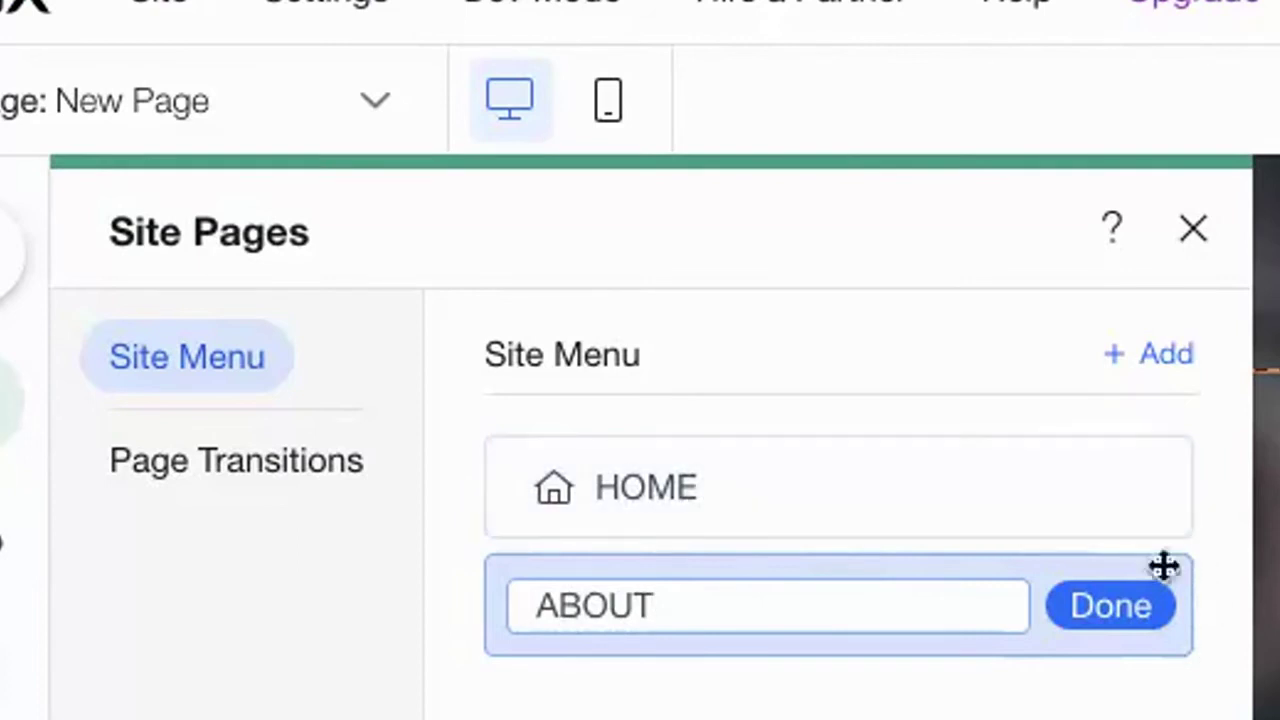
{"action": "left_click", "coordinate": [1113, 610]}
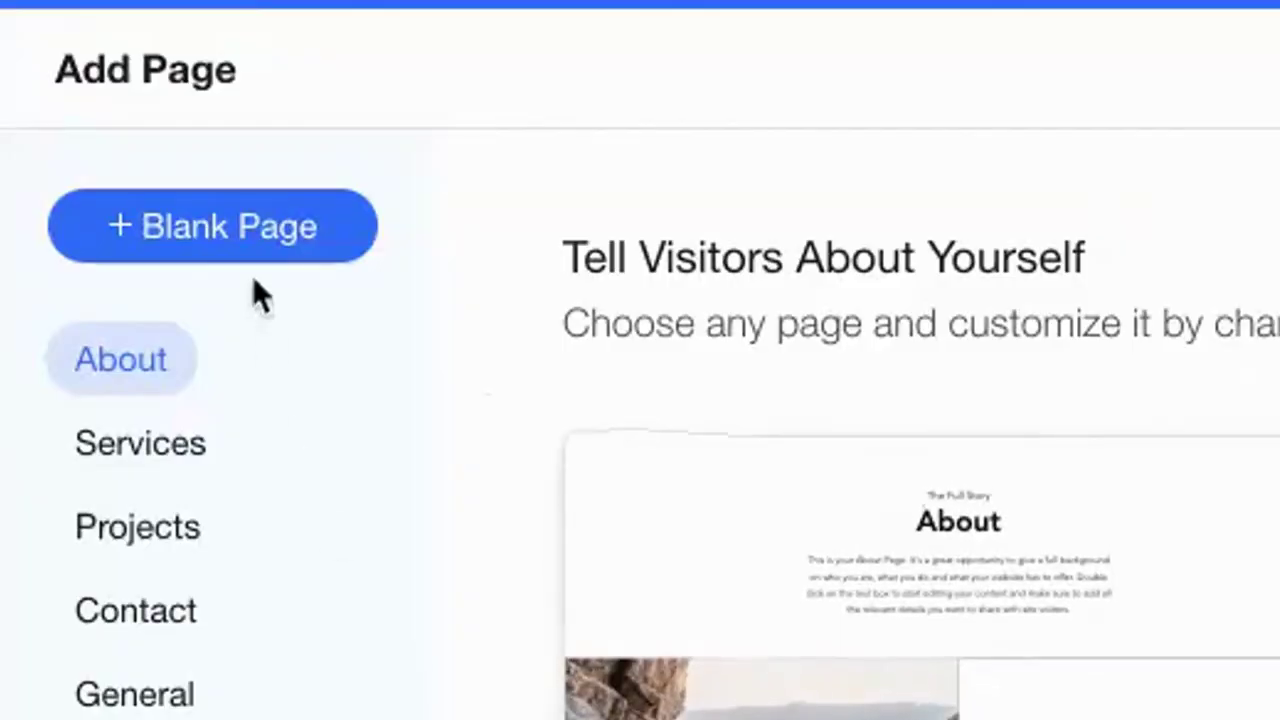
Add a blank page named PROJECTS below ABOUT.
{"action": "left_click", "coordinate": [340, 238]}
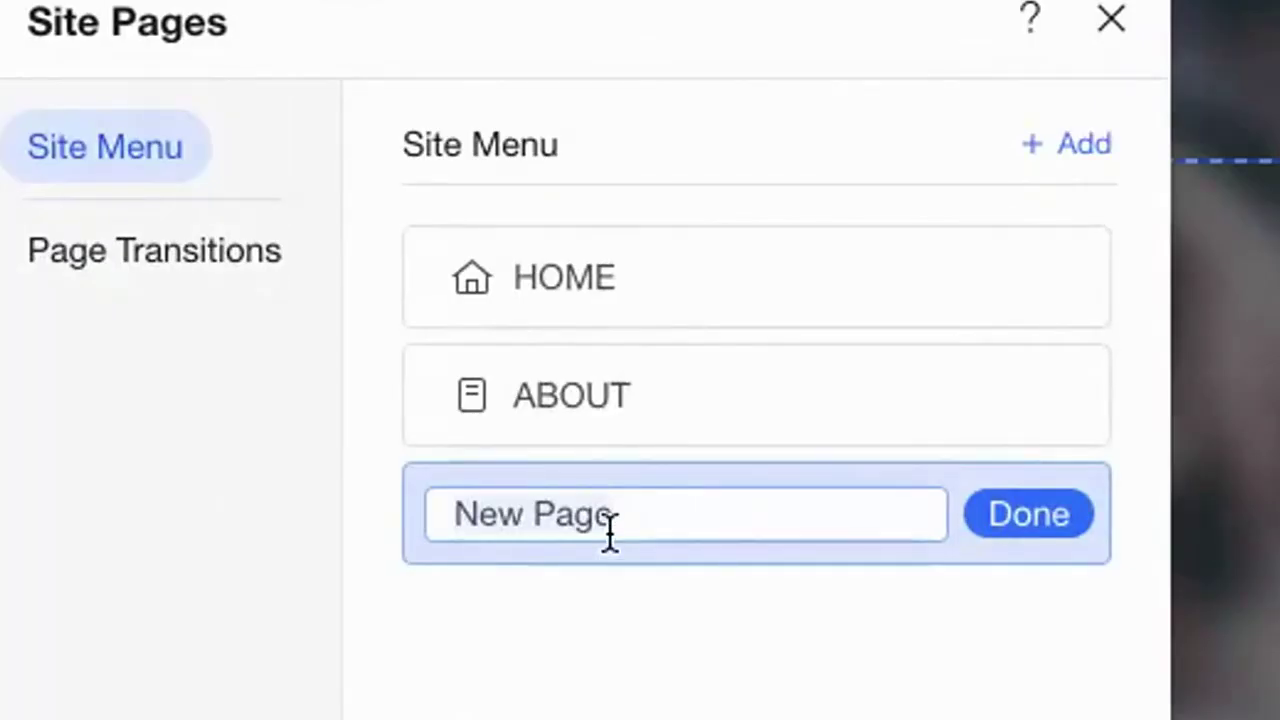
{"action": "type", "text": "PROE"}
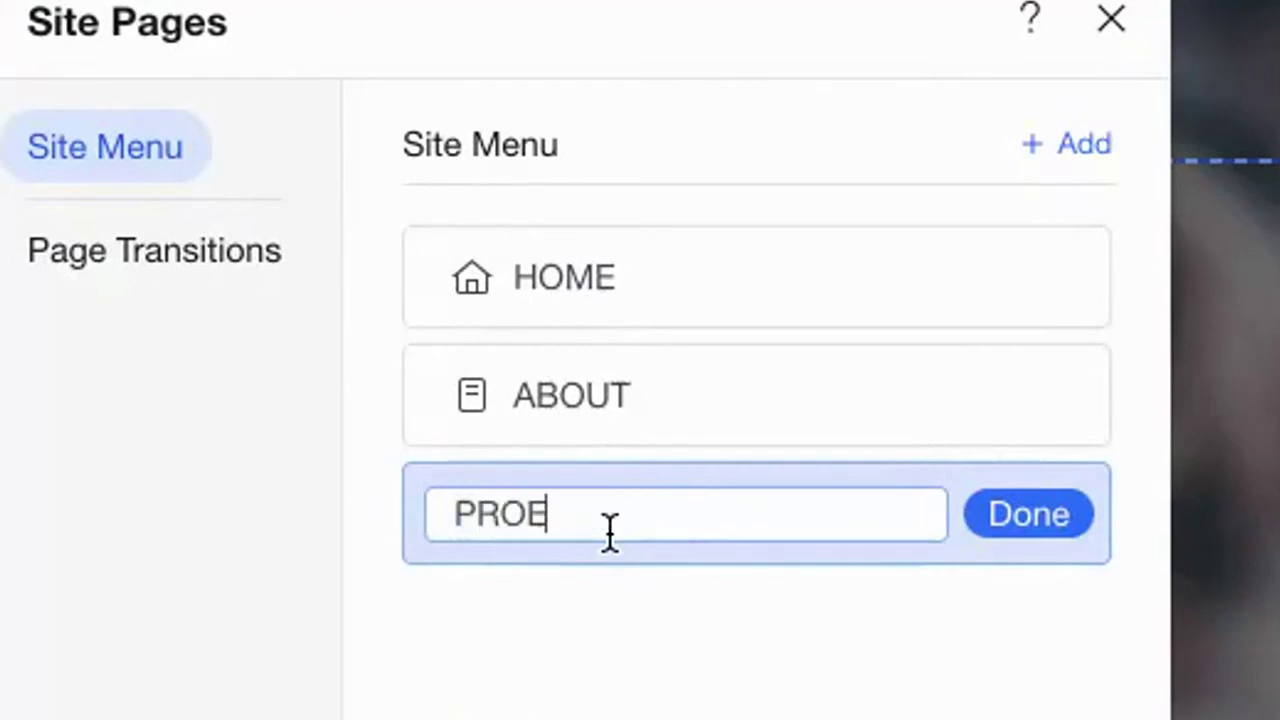
{"action": "key", "text": "BackSpace"}
{"action": "type", "text": "JECY"}
{"action": "key", "text": "BackSpace"}
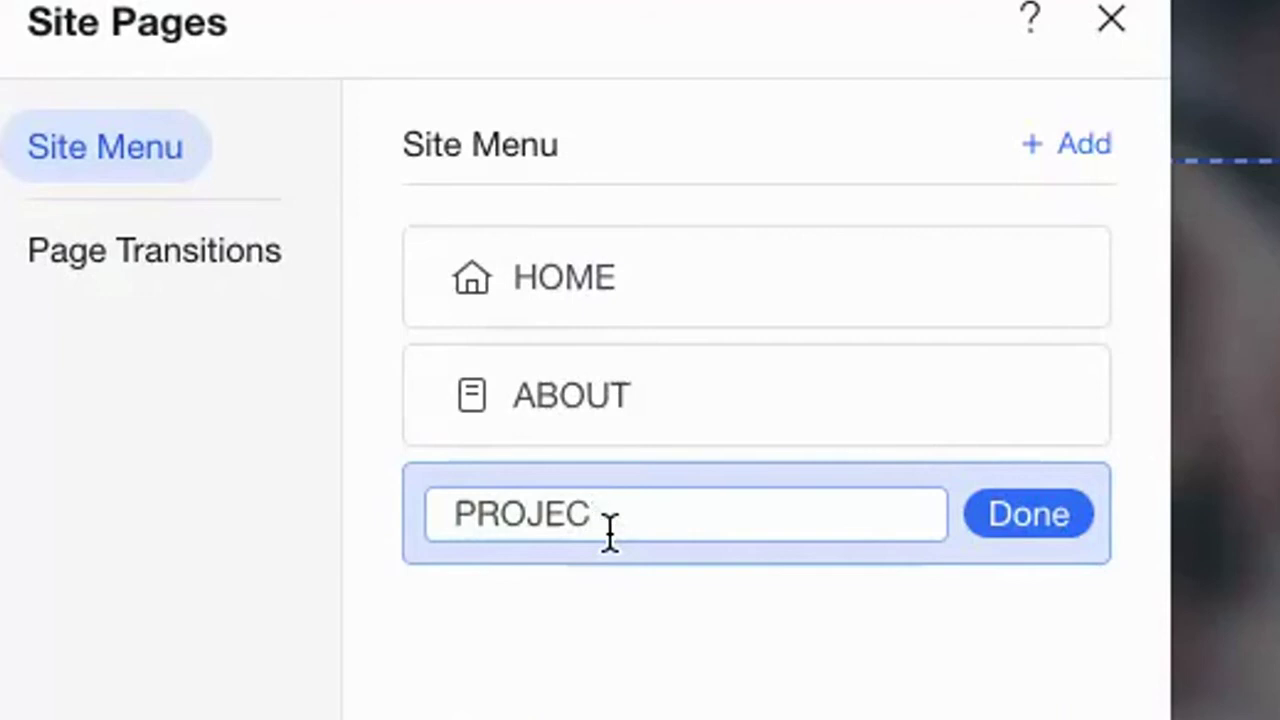
{"action": "type", "text": "TS"}
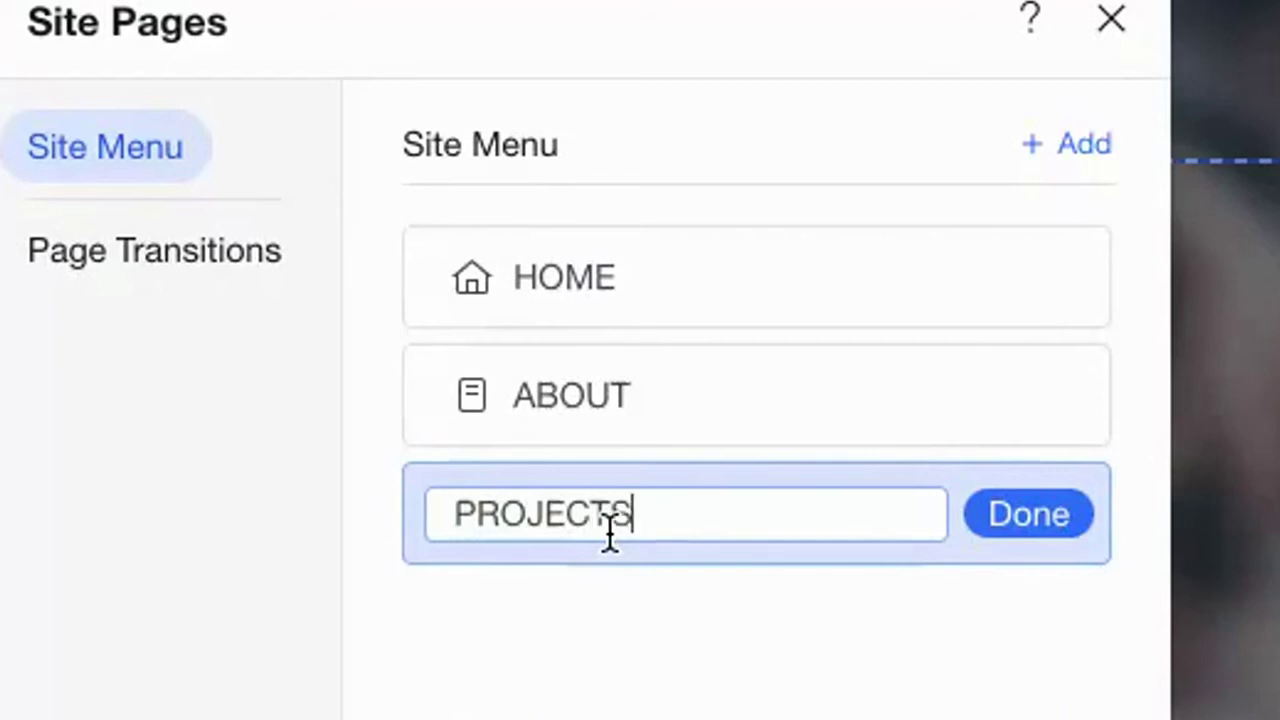
{"action": "left_click", "coordinate": [1020, 530]}
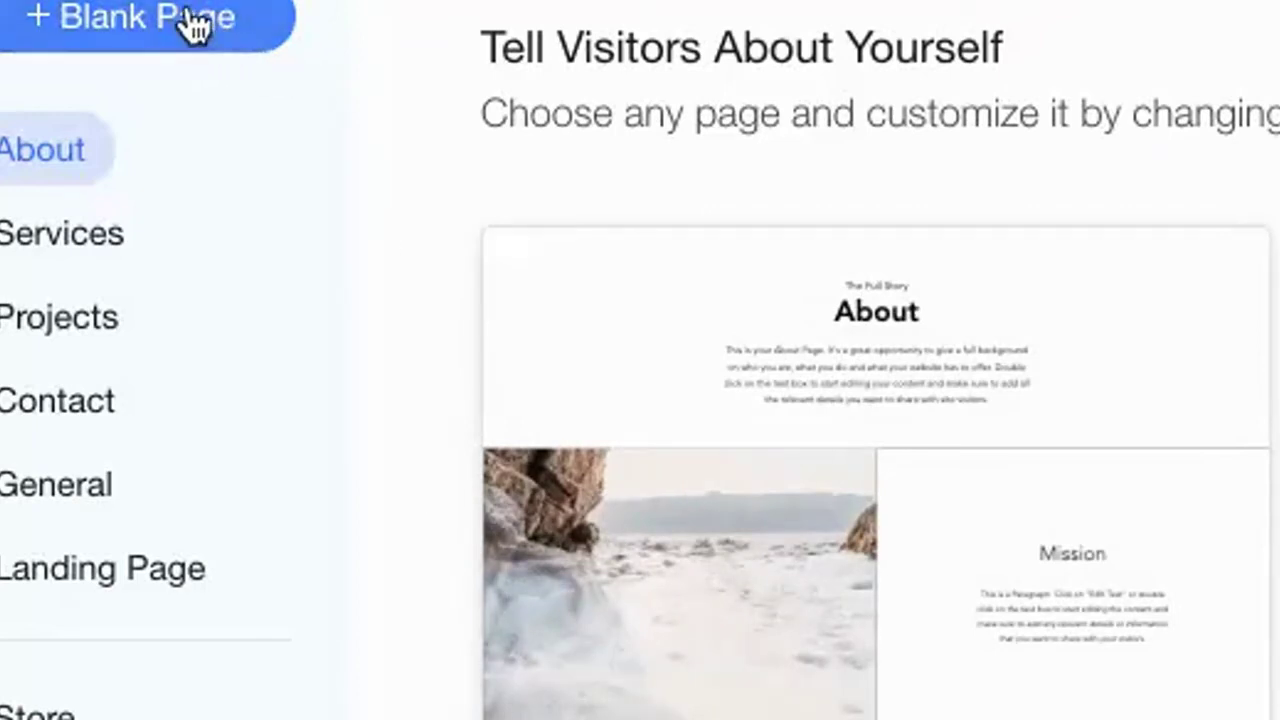
Add another blank page named BLOG below PROJECTS.
{"action": "left_click", "coordinate": [276, 33]}
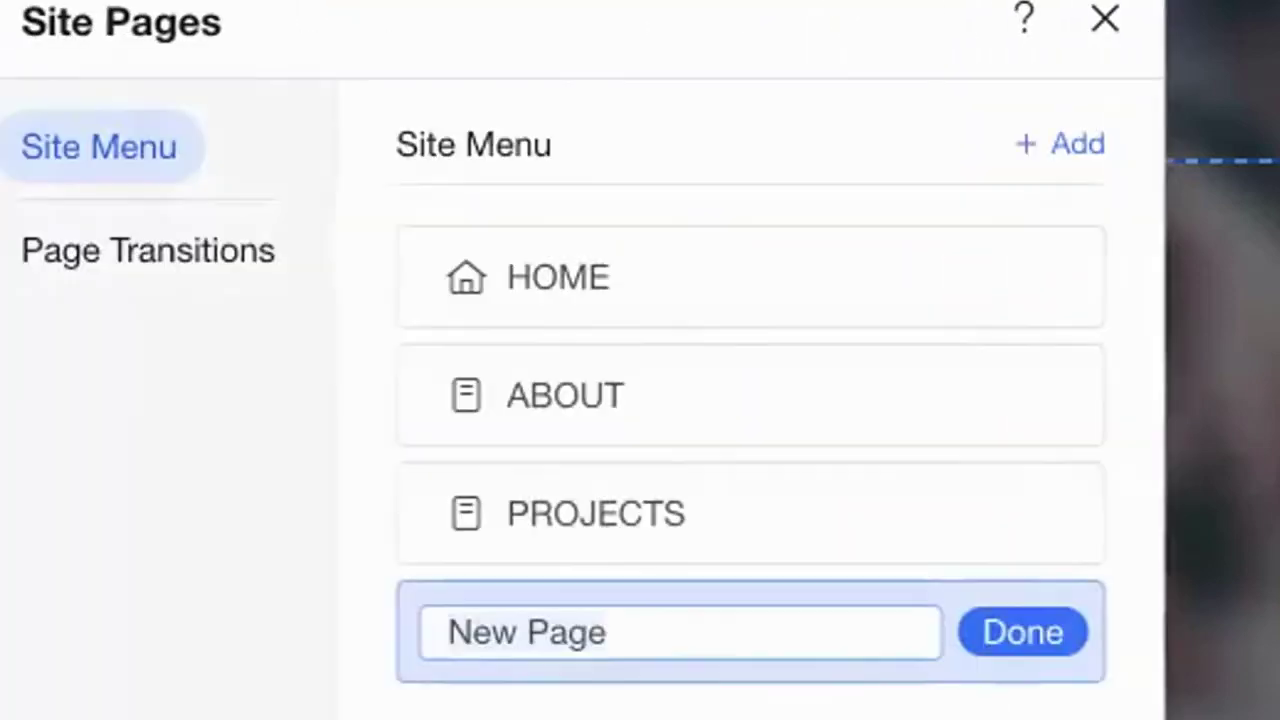
{"action": "type", "text": "BLOG"}
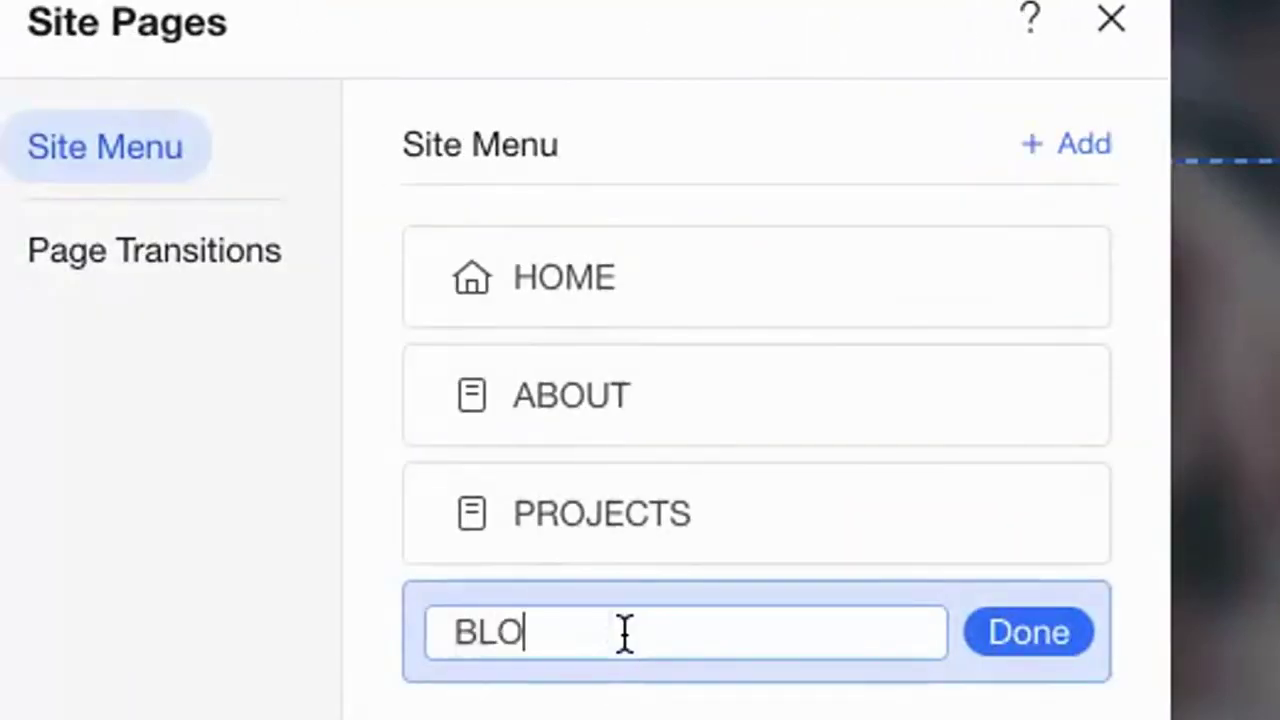
{"action": "left_click", "coordinate": [1022, 655]}
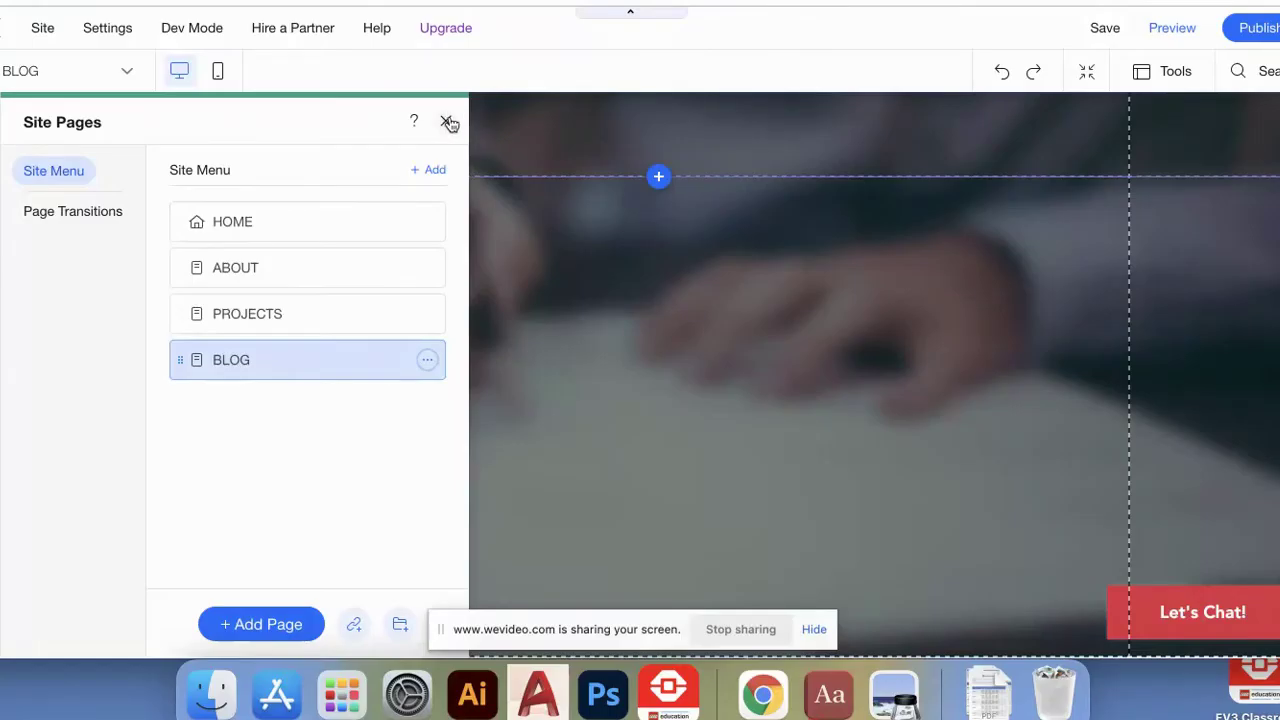
Close the Site Pages panel, then save and publish the site.
{"action": "left_click", "coordinate": [447, 121]}
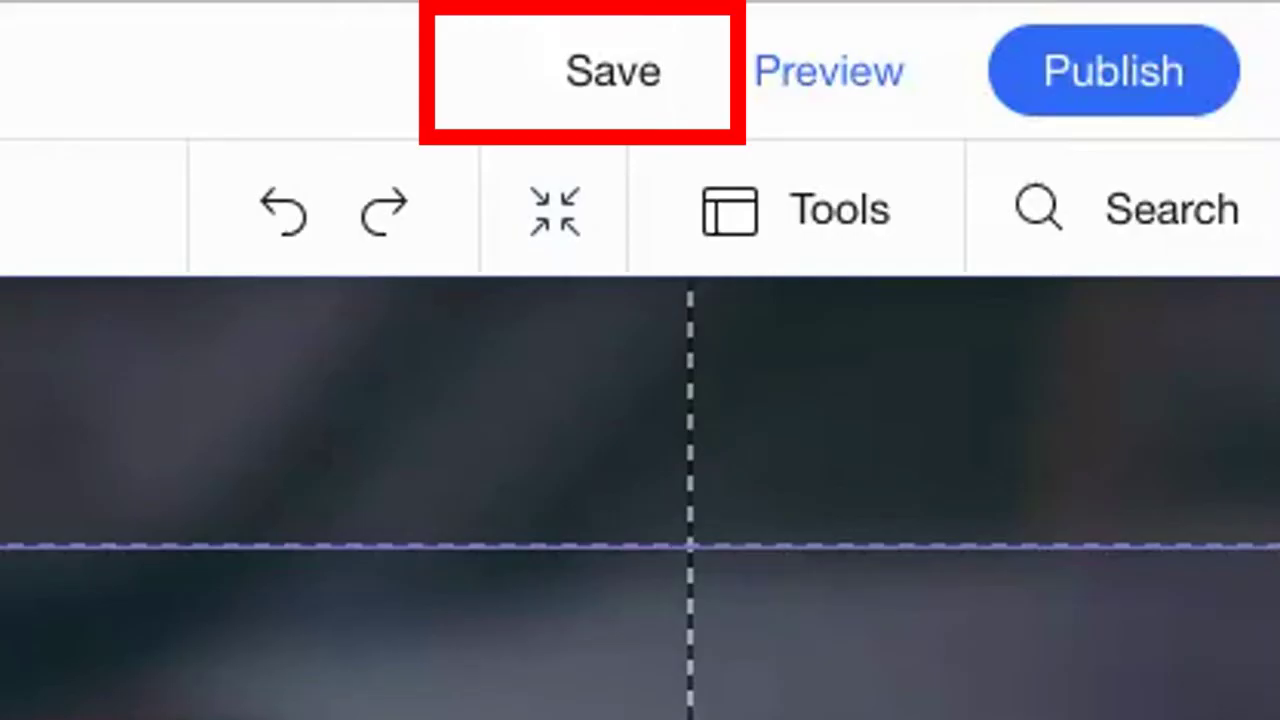
{"action": "mouse_move", "coordinate": [588, 110]}
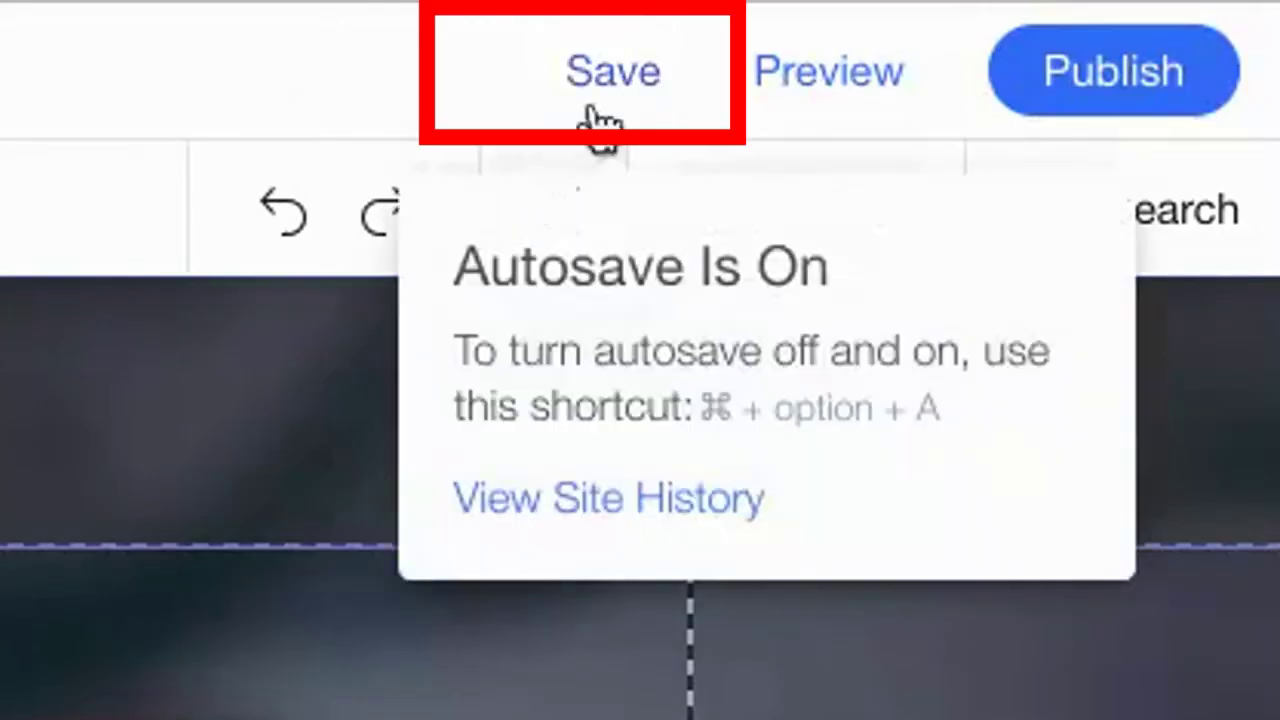
{"action": "left_click", "coordinate": [650, 95]}
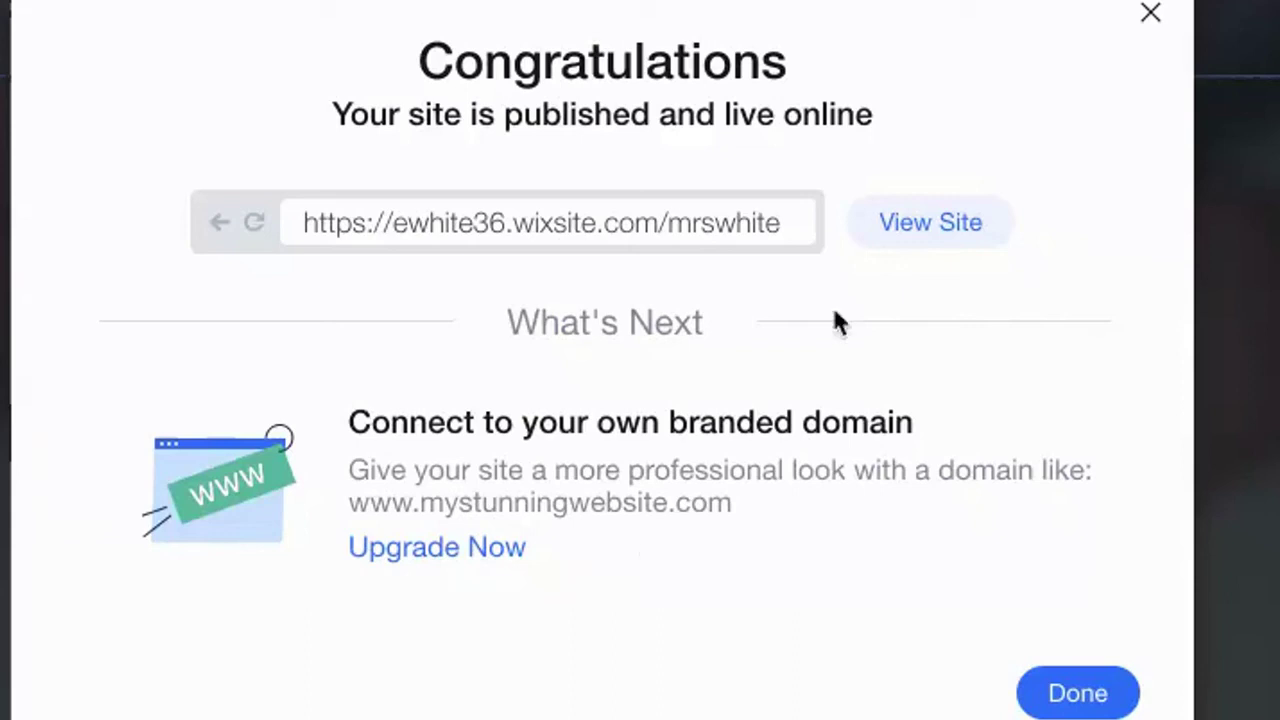
Copy the published site's web address and close the Congratulations dialog.
{"action": "left_click_drag", "start_coordinate": [790, 238], "coordinate": [346, 224]}
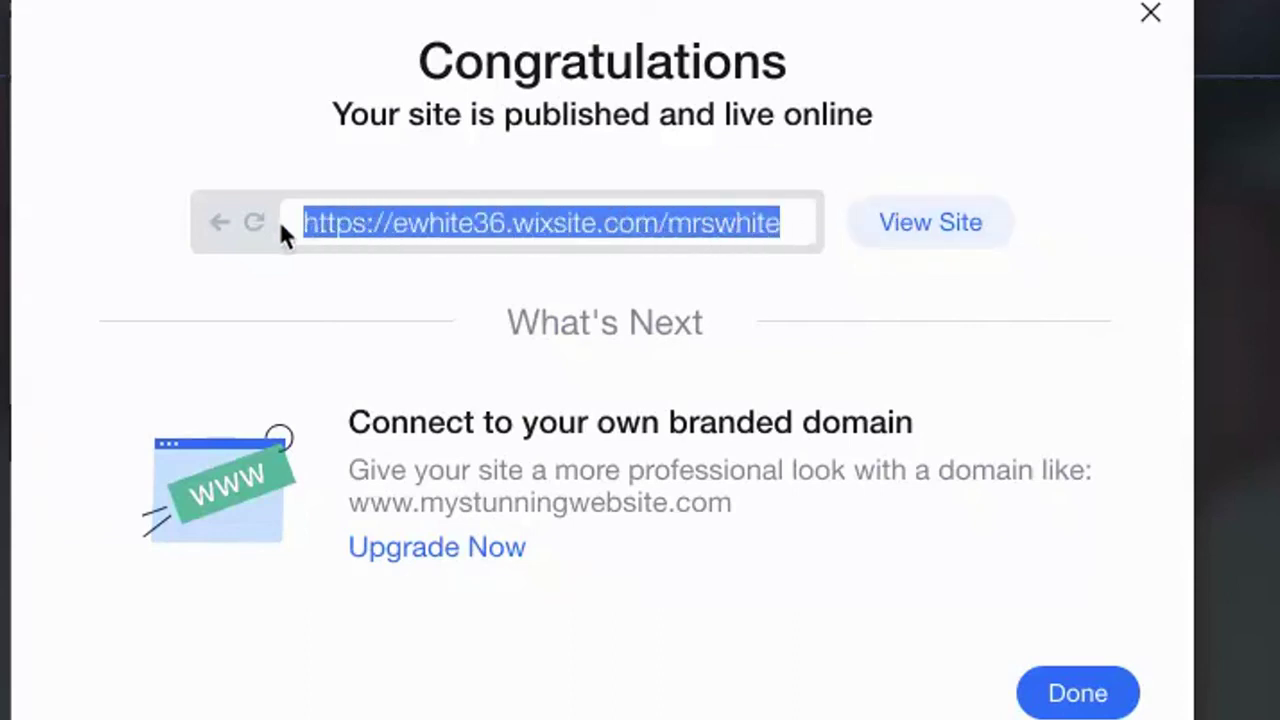
{"action": "key", "text": "ctrl+c"}
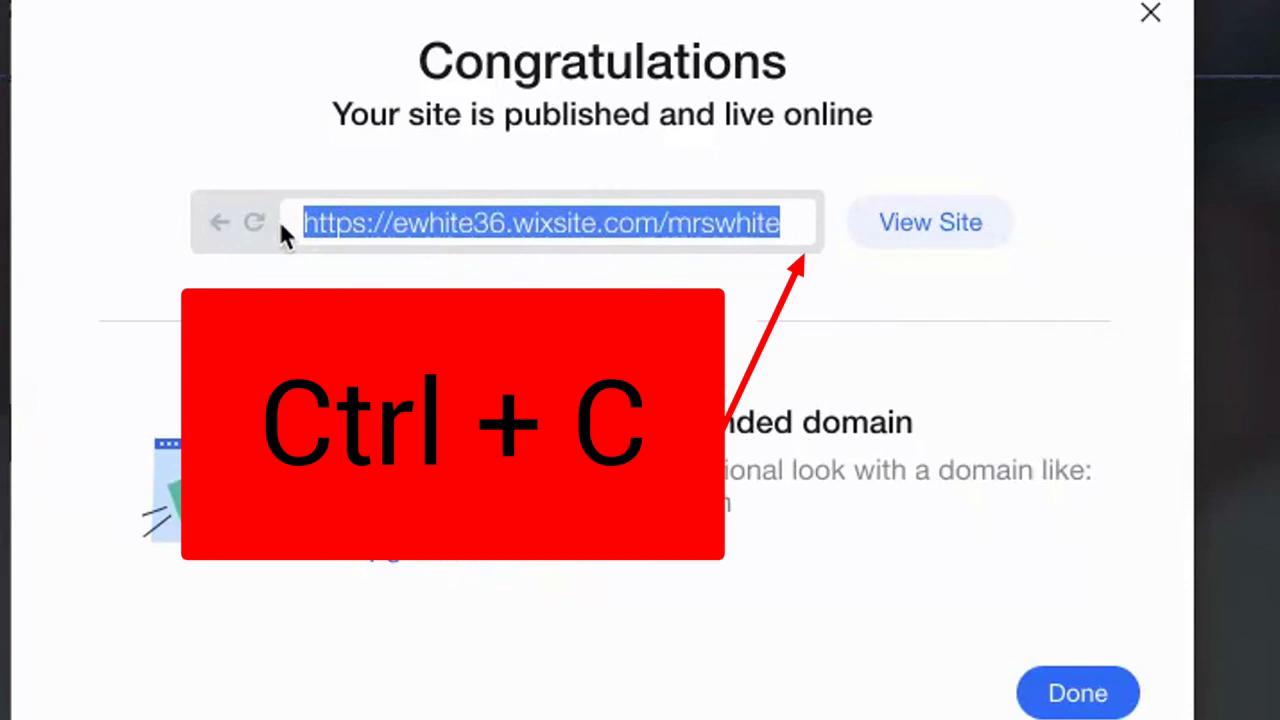
{"action": "left_click", "coordinate": [1063, 697]}
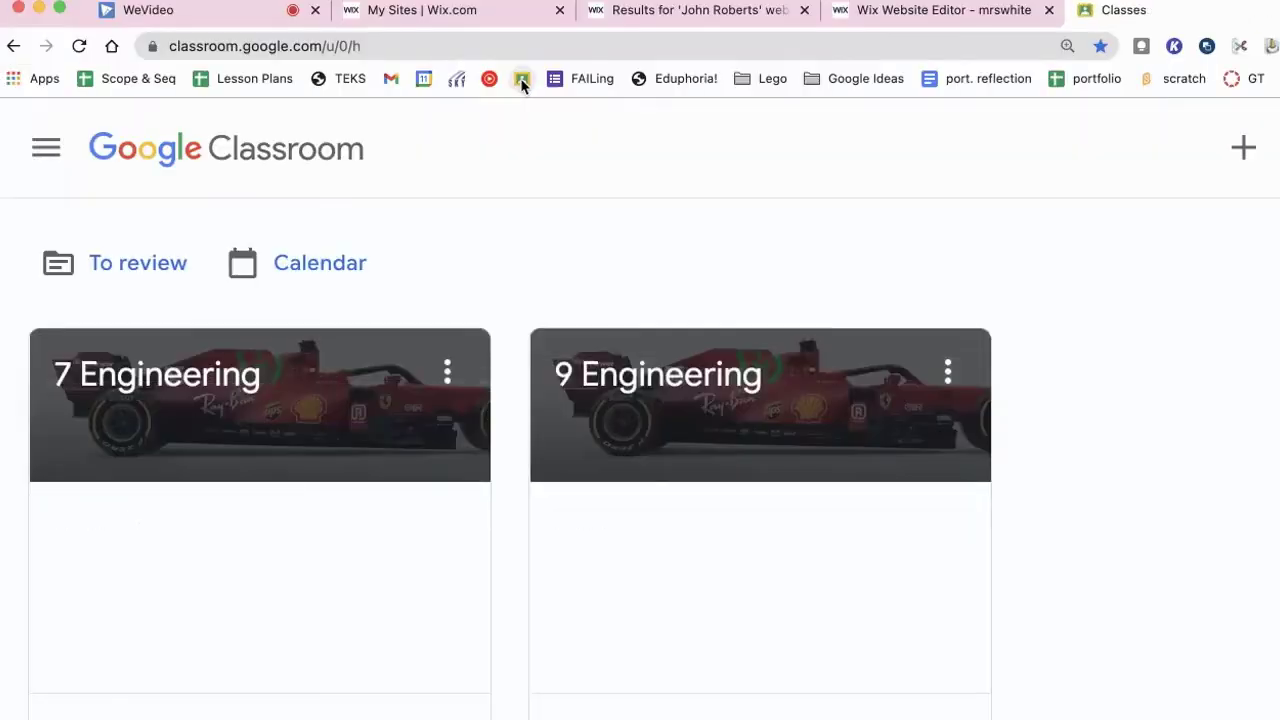
Open the 'Website with WIX Part I' assignment in the 7 Engineering class's Classwork.
{"action": "left_click", "coordinate": [175, 378]}
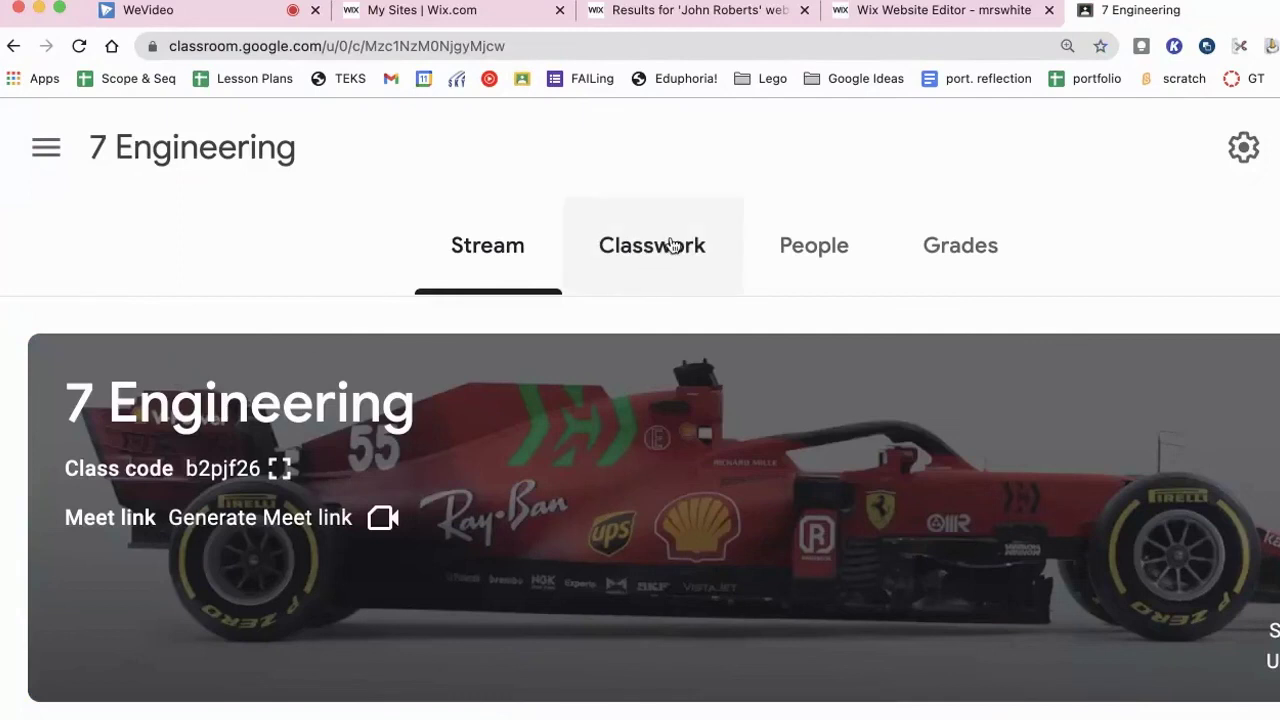
{"action": "left_click", "coordinate": [670, 246]}
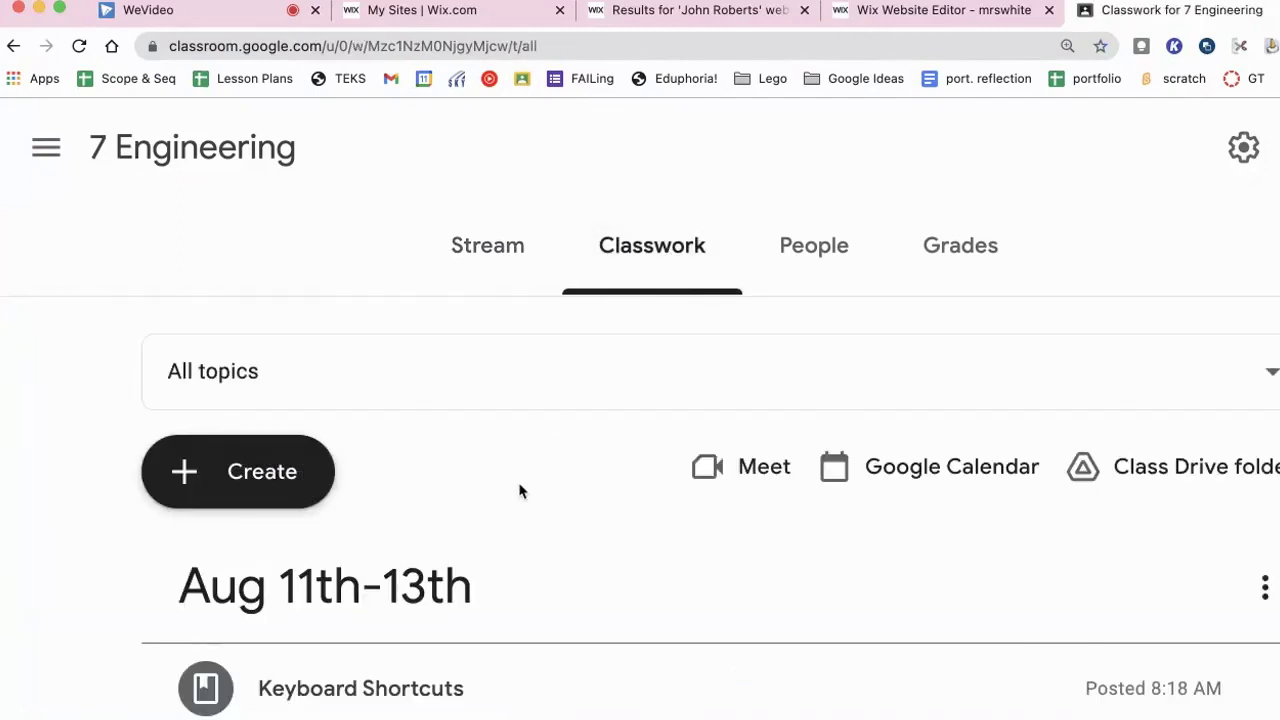
{"action": "scroll", "coordinate": [521, 491], "scroll_direction": "down", "scroll_amount": 3}
{"action": "scroll", "coordinate": [521, 491], "scroll_direction": "down", "scroll_amount": 1}
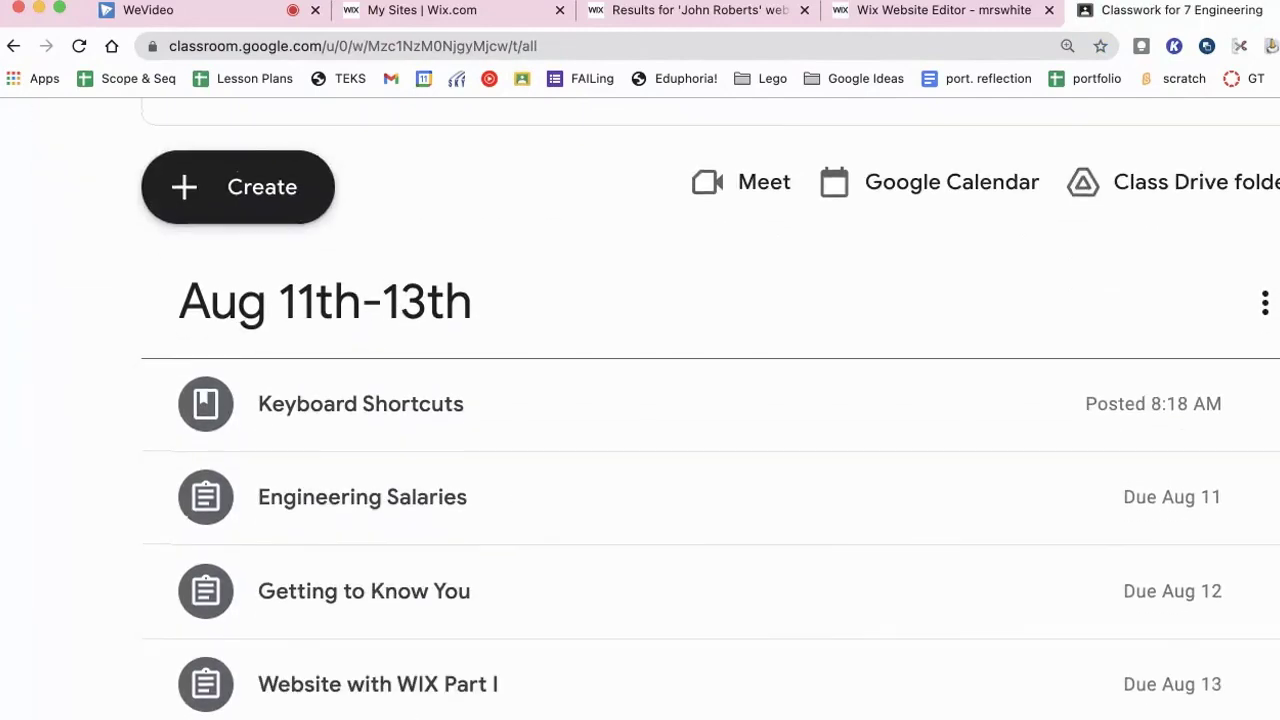
{"action": "left_click", "coordinate": [413, 680]}
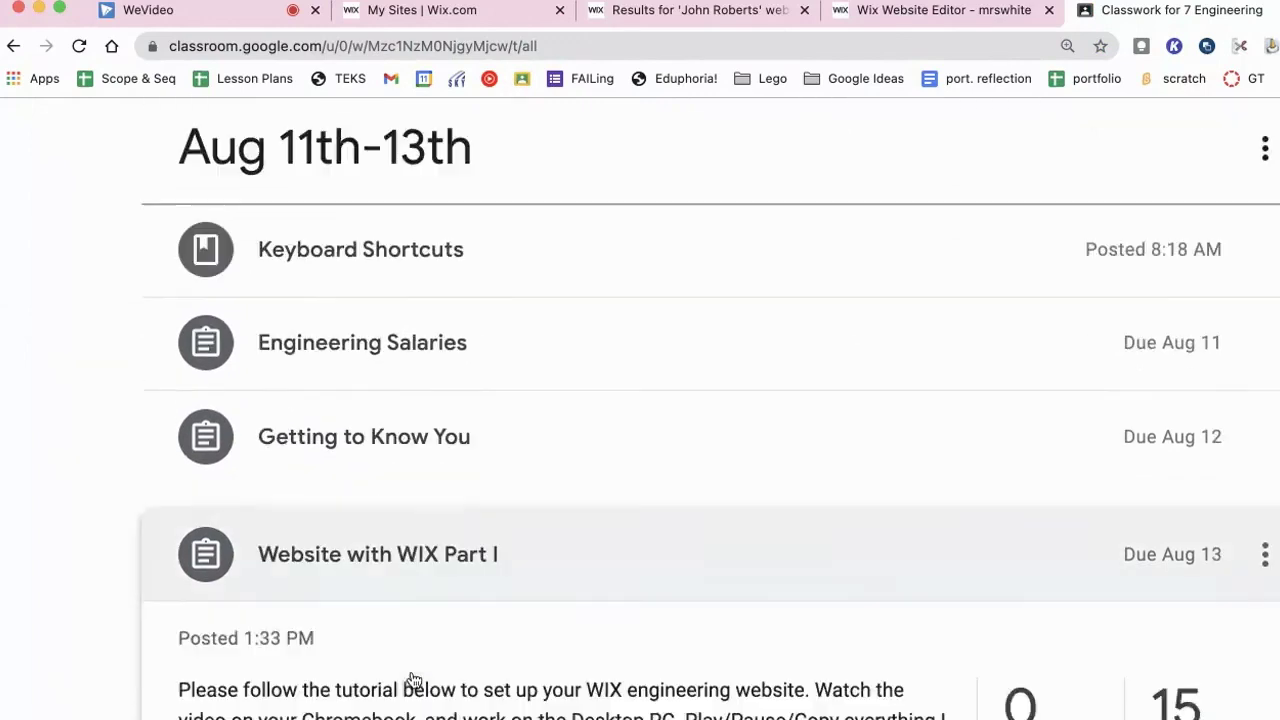